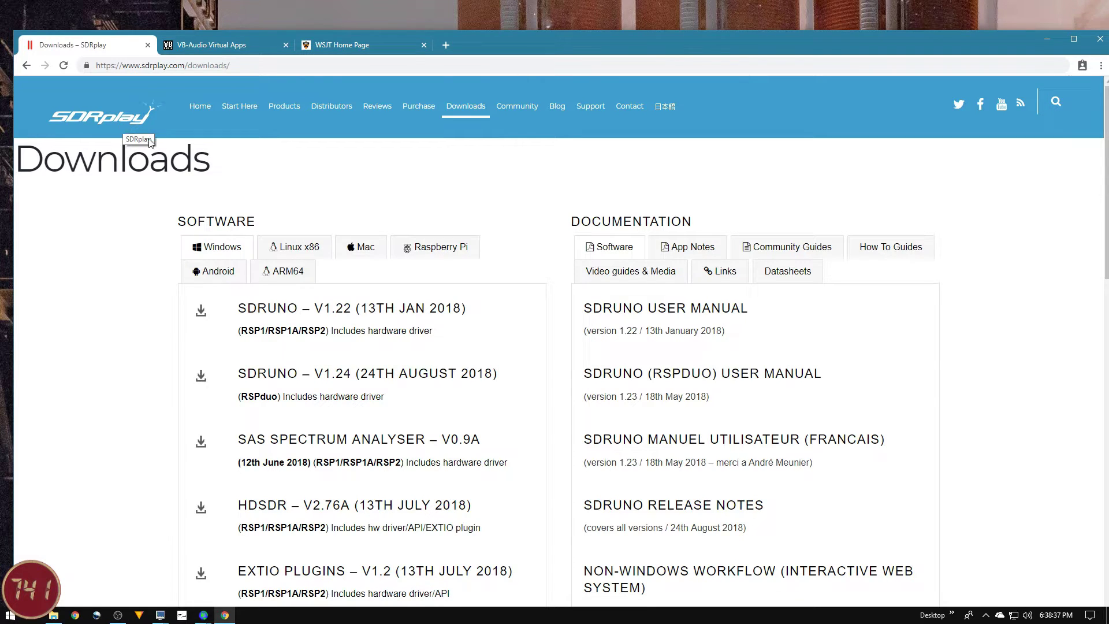
# Examine the Windows software list on the SDRplay downloads page, including the SDRuno packages, EXTIO plugins, SDR-Console and API drivers
pyautogui.click(264, 378)
pyautogui.click(139, 70)
pyautogui.click(278, 310)
pyautogui.scroll(-4, 278, 312)
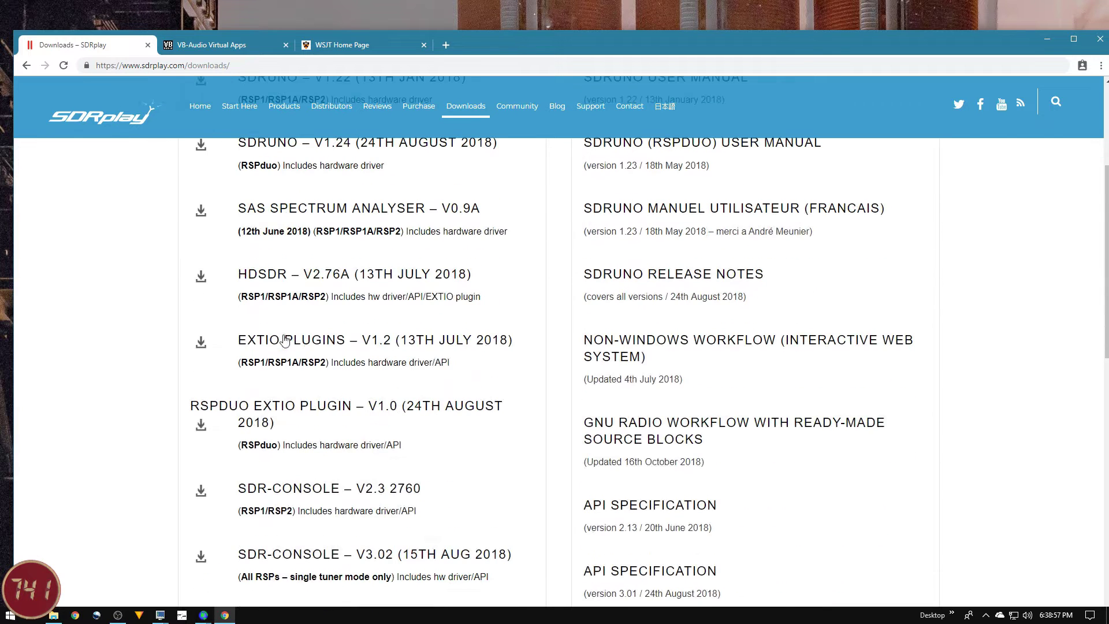
pyautogui.click(271, 286)
pyautogui.scroll(-2, 281, 384)
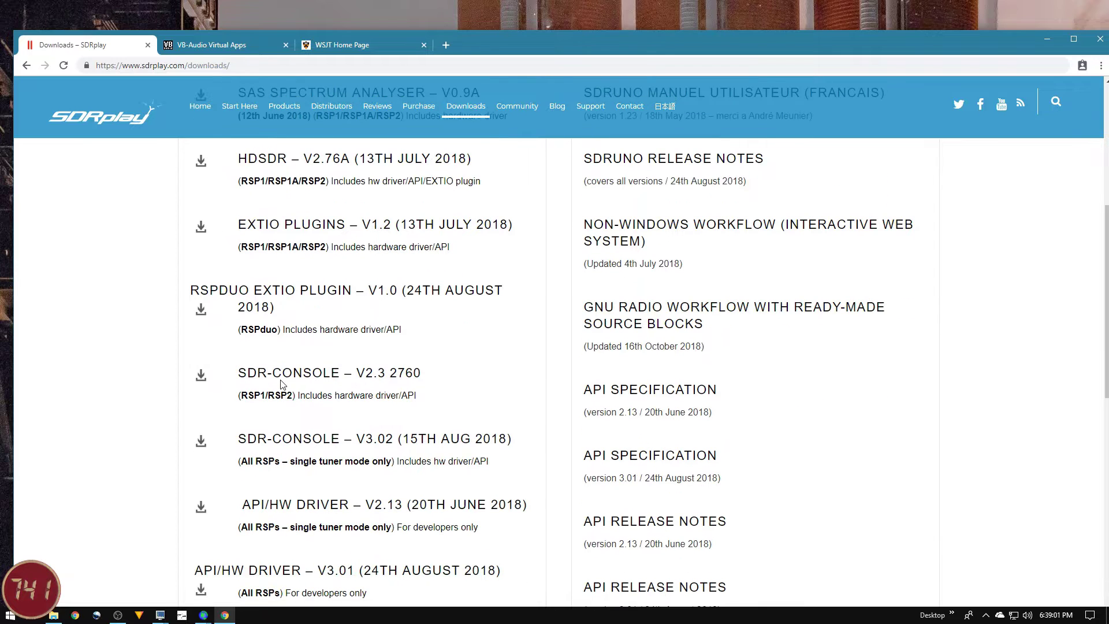
pyautogui.click(282, 384)
pyautogui.scroll(6, 282, 384)
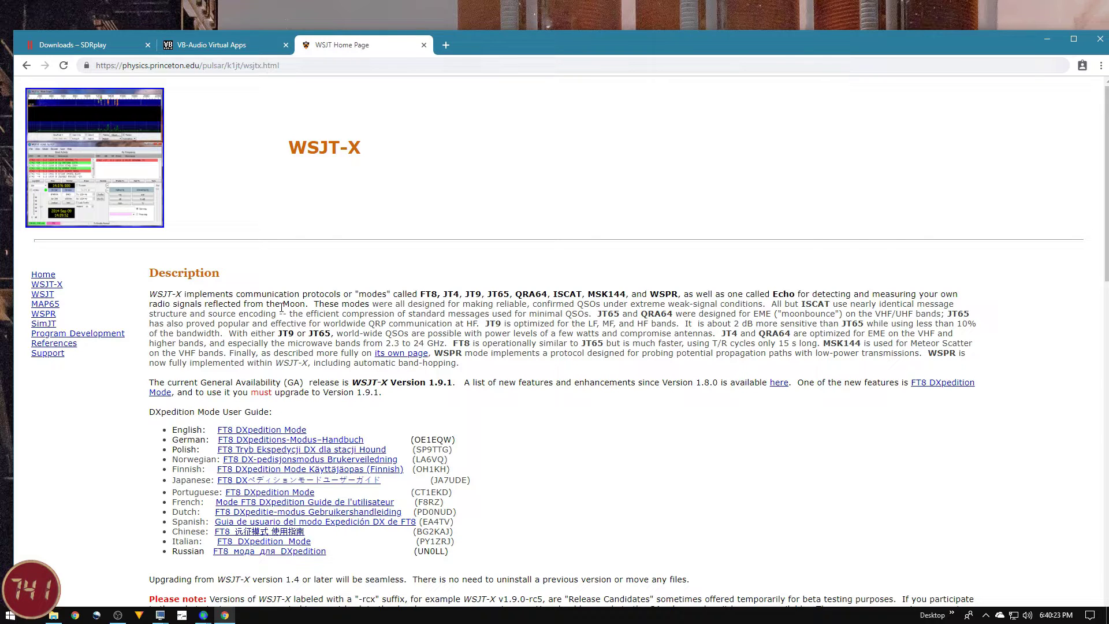
# Review the WSJT-X home page and the VB-CABLE Virtual Audio Device download page
pyautogui.press('ctrl')
pyautogui.press('ctrl')
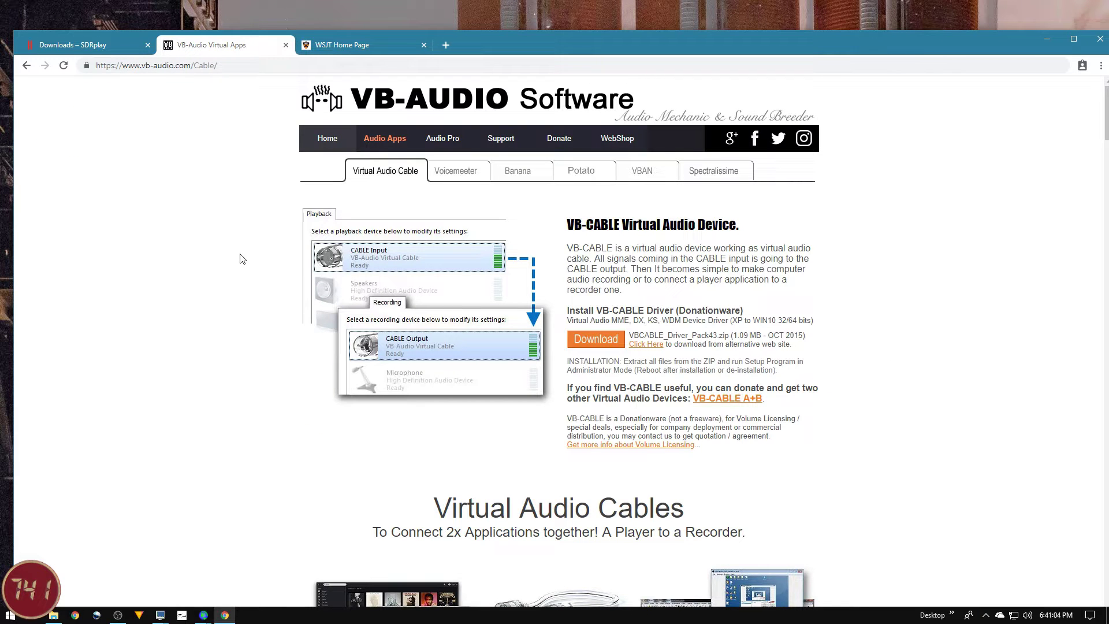
pyautogui.click(369, 183)
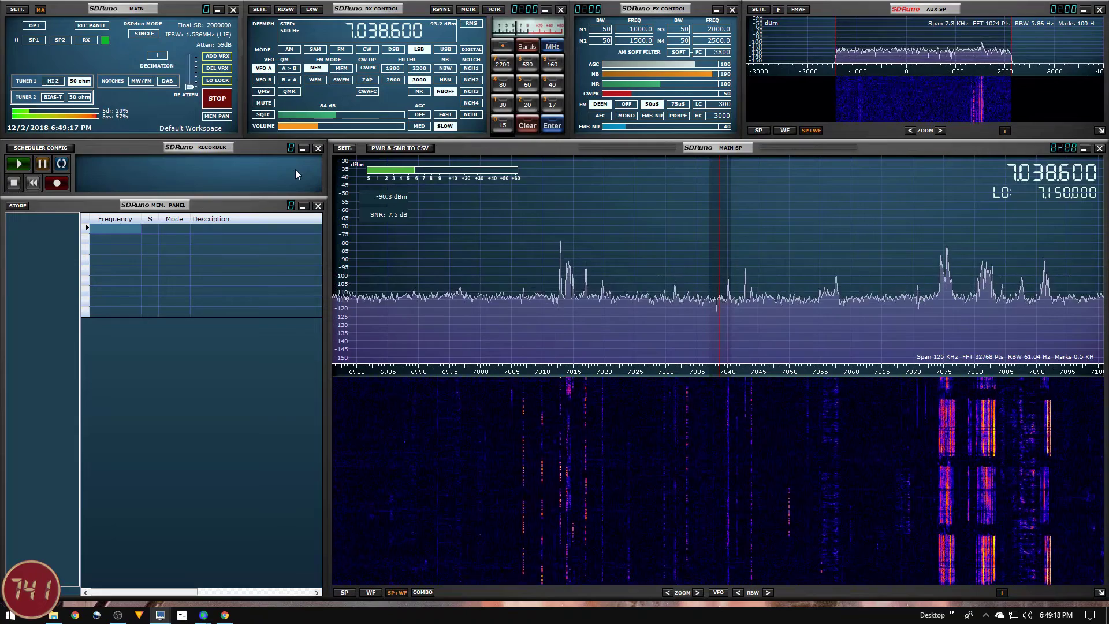
# Switch to SDRuno and widen the AUX SP filter passband to span about -1700 Hz to 2800 Hz
pyautogui.click(352, 32)
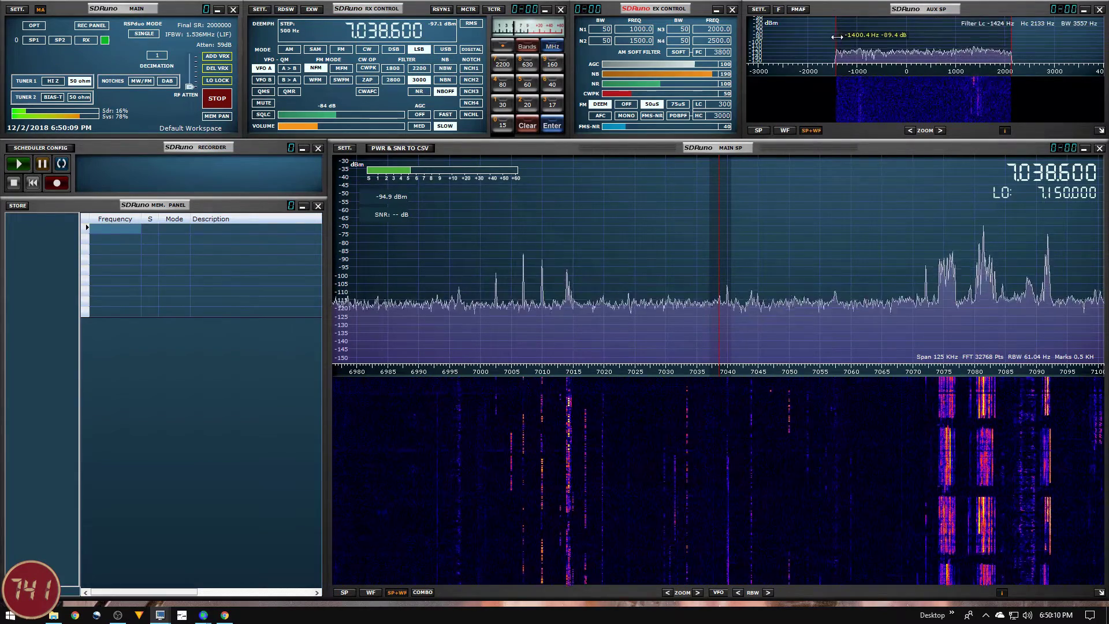
pyautogui.moveTo(828, 38); pyautogui.dragTo(825, 39)
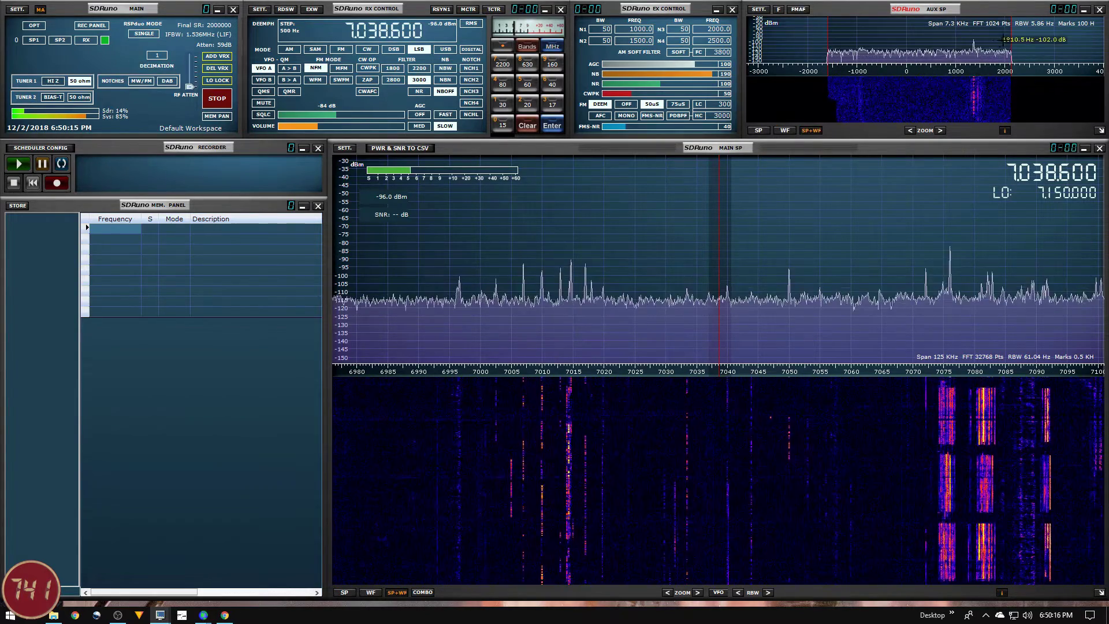
pyautogui.moveTo(1017, 40); pyautogui.dragTo(1023, 41)
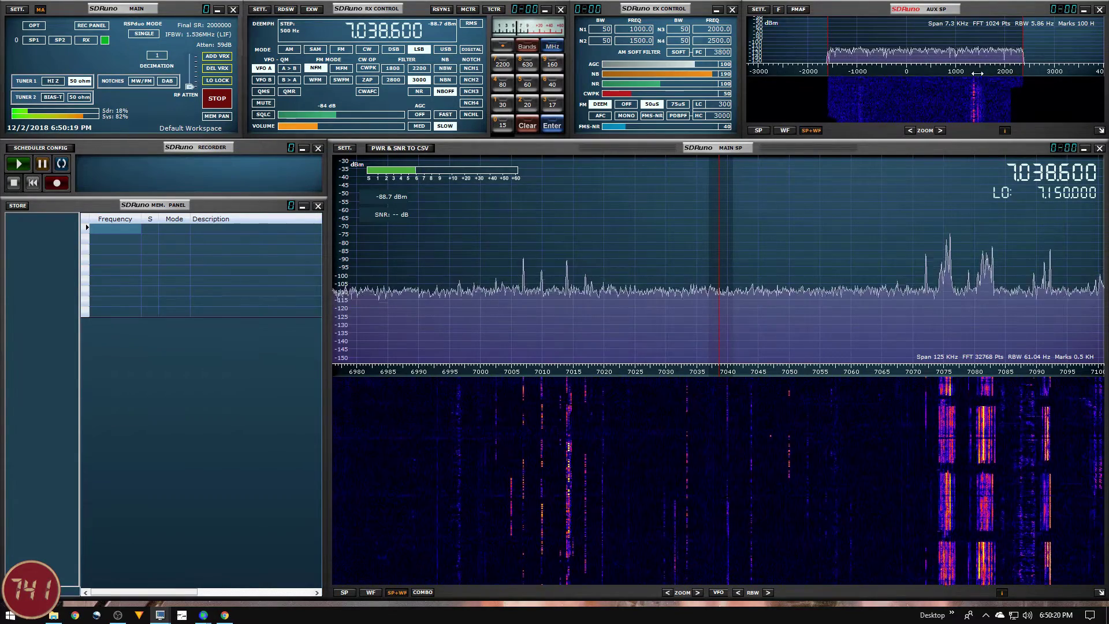
pyautogui.moveTo(1023, 41); pyautogui.dragTo(1035, 40)
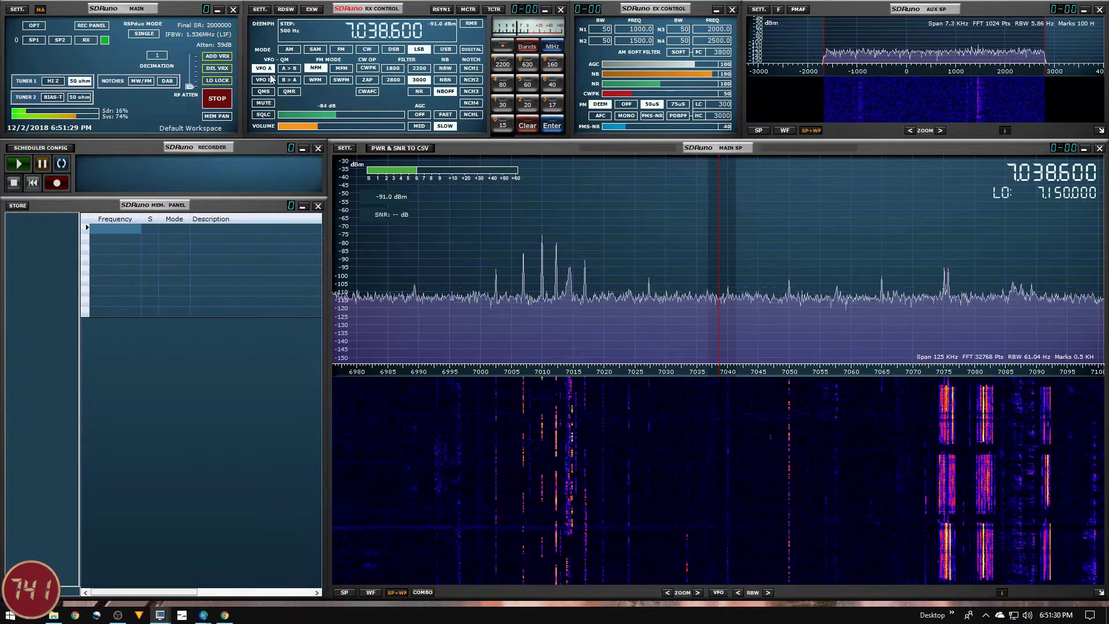
# Select CABLE Input (VB-Audio) as the receiver's WME output device, and stop and restart processing
pyautogui.click(261, 12)
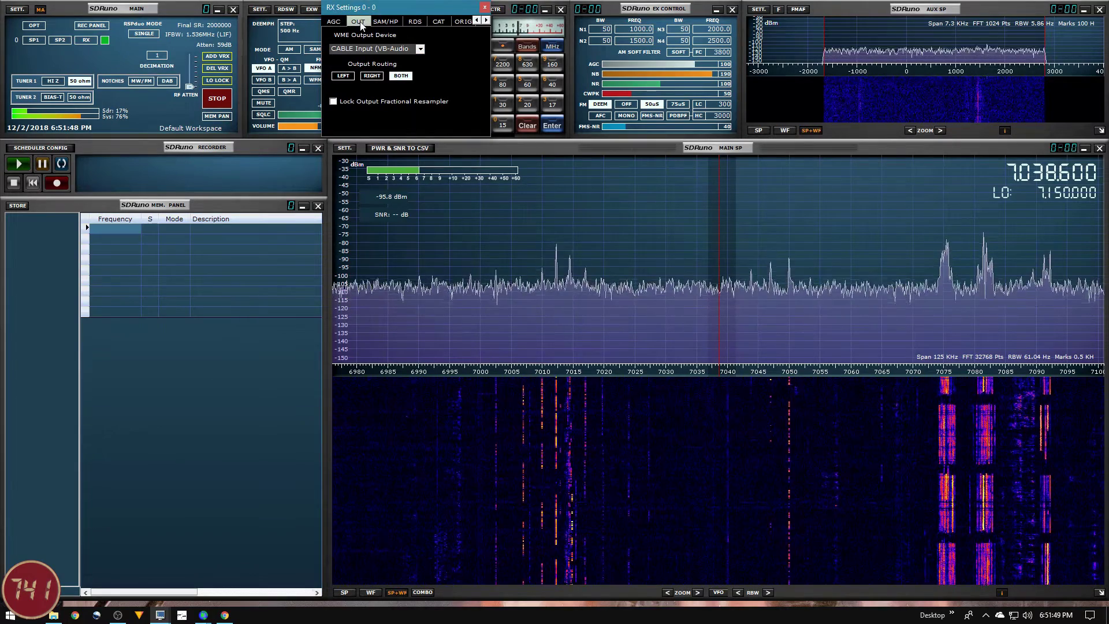
pyautogui.click(420, 50)
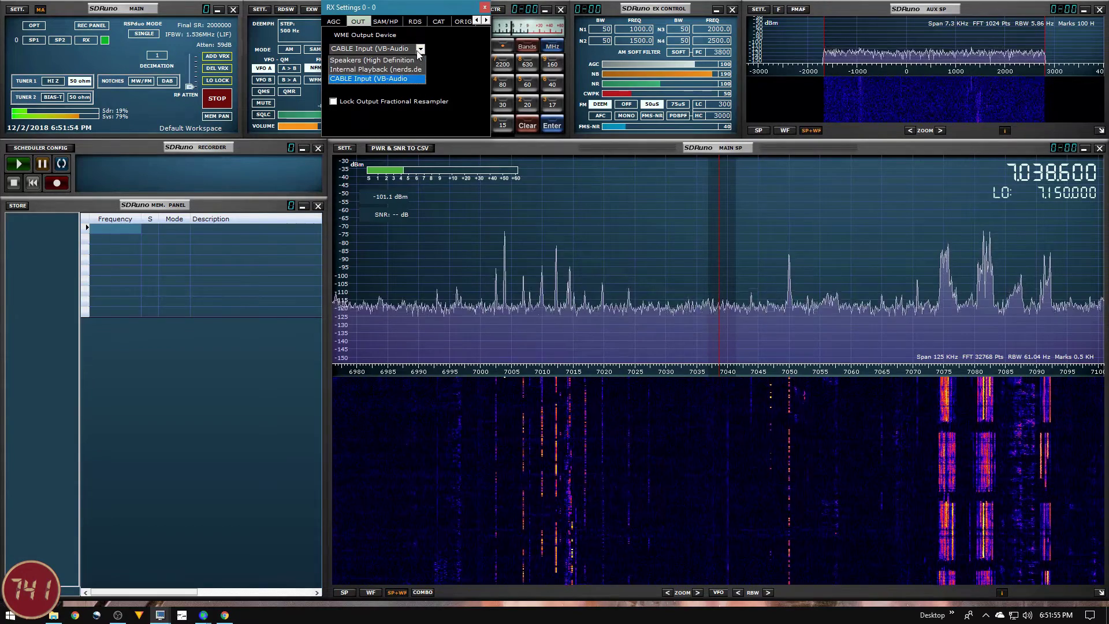
pyautogui.click(378, 80)
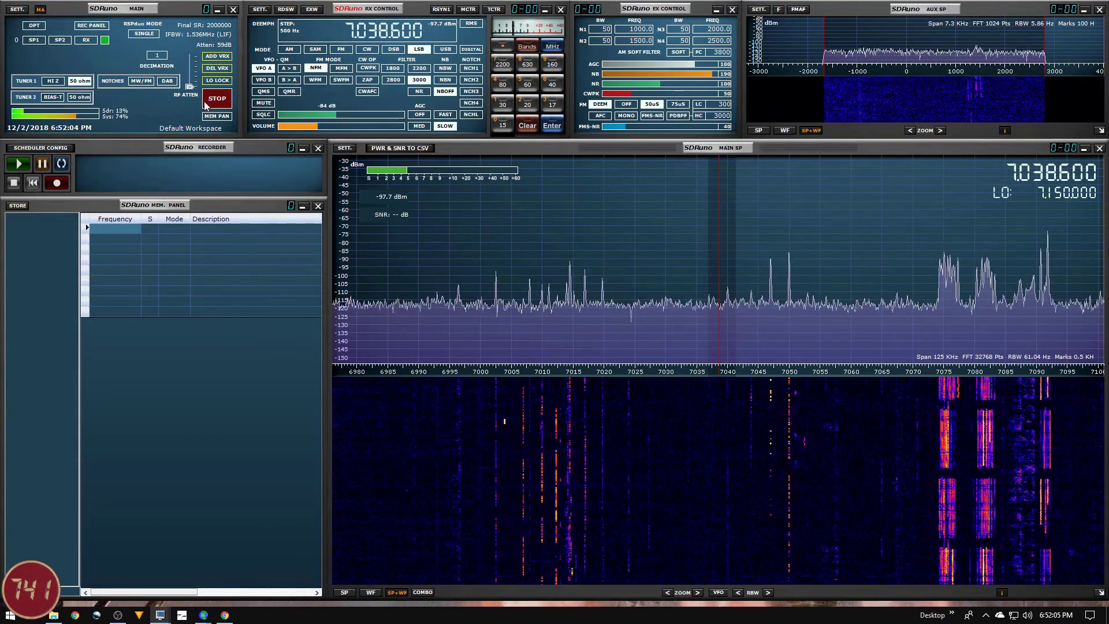
pyautogui.click(219, 99)
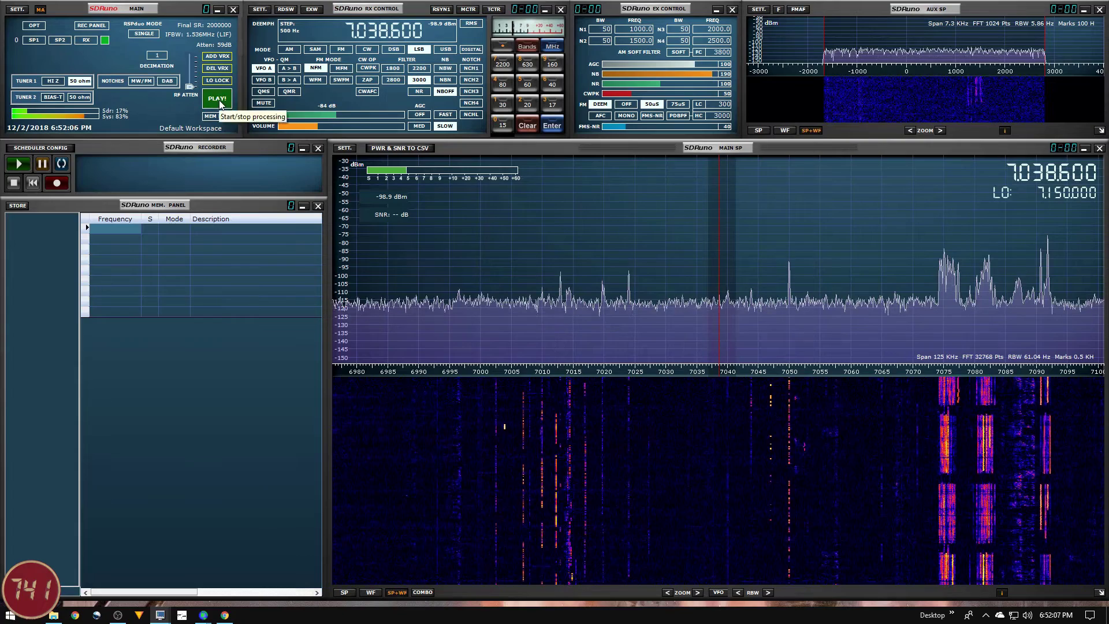
pyautogui.click(223, 102)
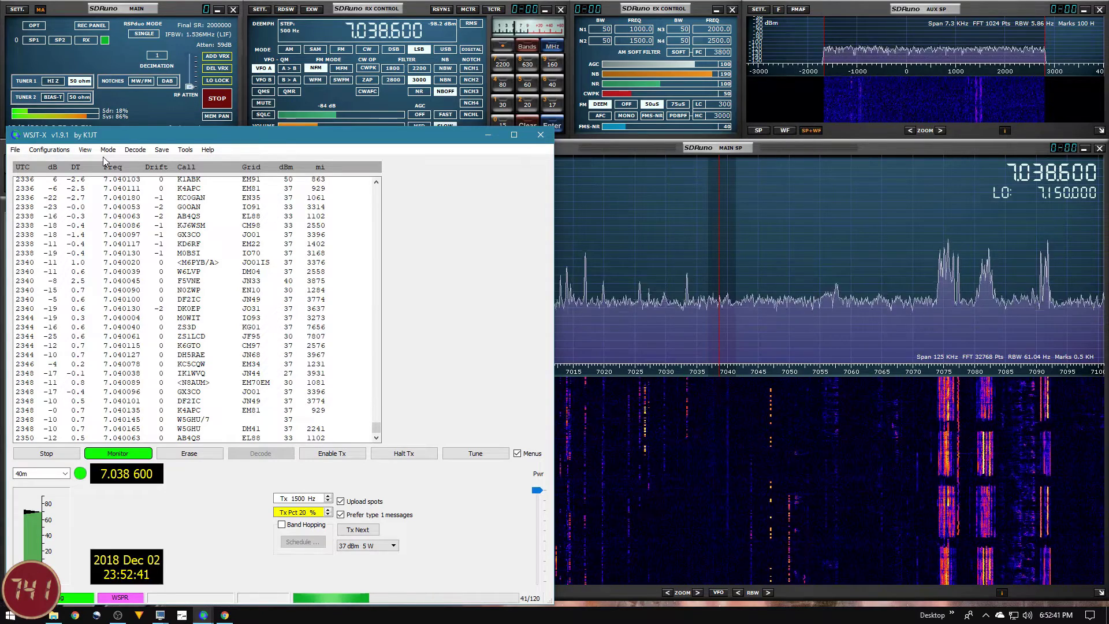
# Switch to WSJT-X and check the station call sign and grid fields in its settings
pyautogui.press('ctrl')
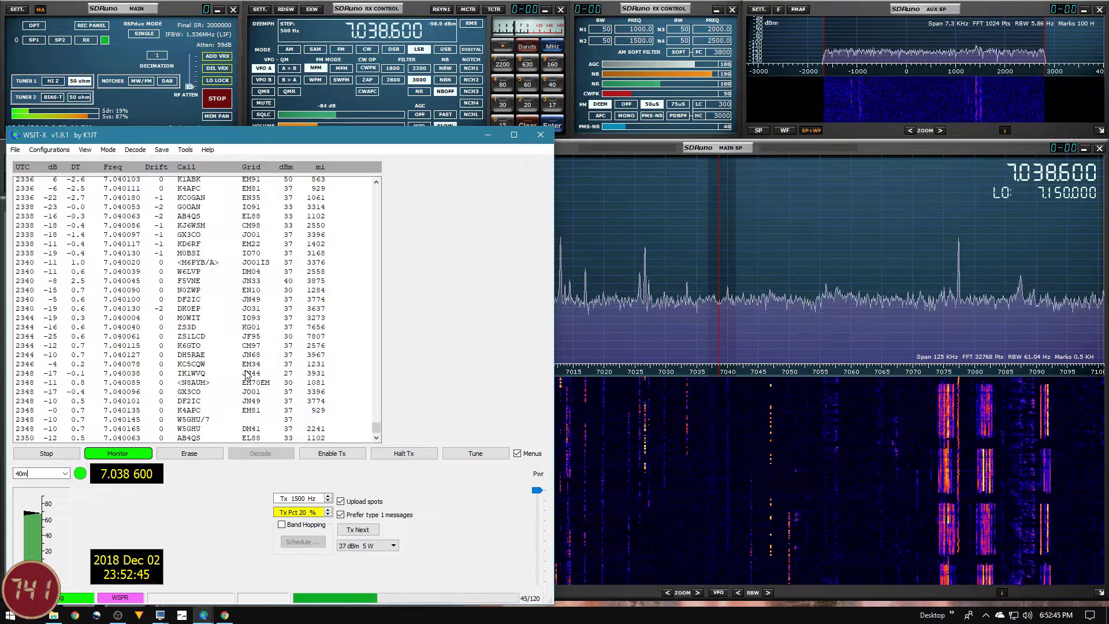
pyautogui.press('ctrl')
pyautogui.press('ctrl')
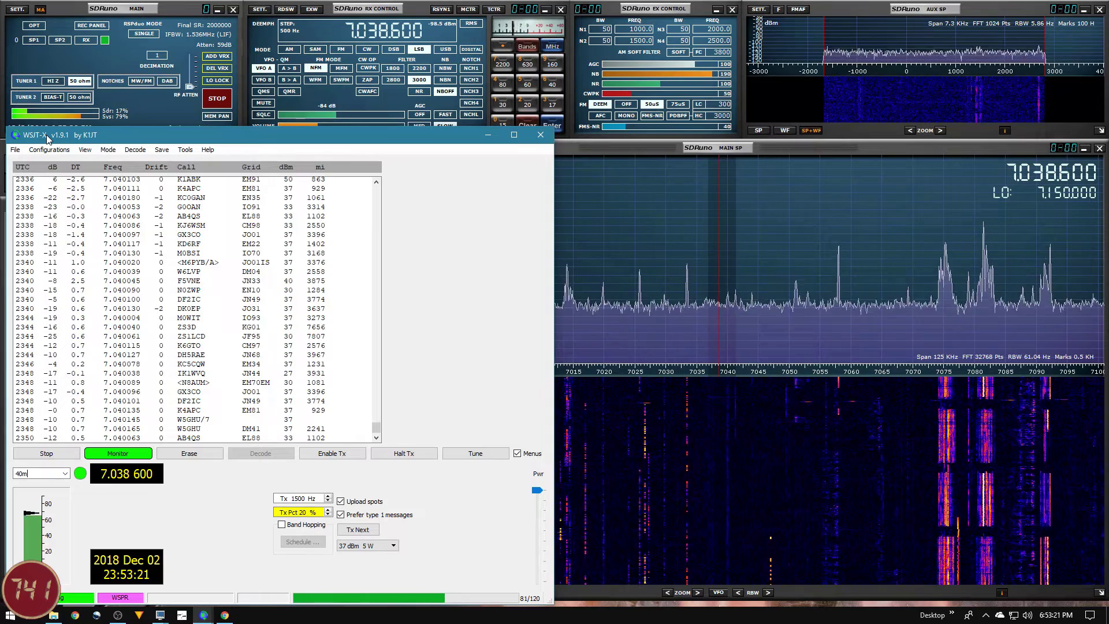
pyautogui.click(16, 151)
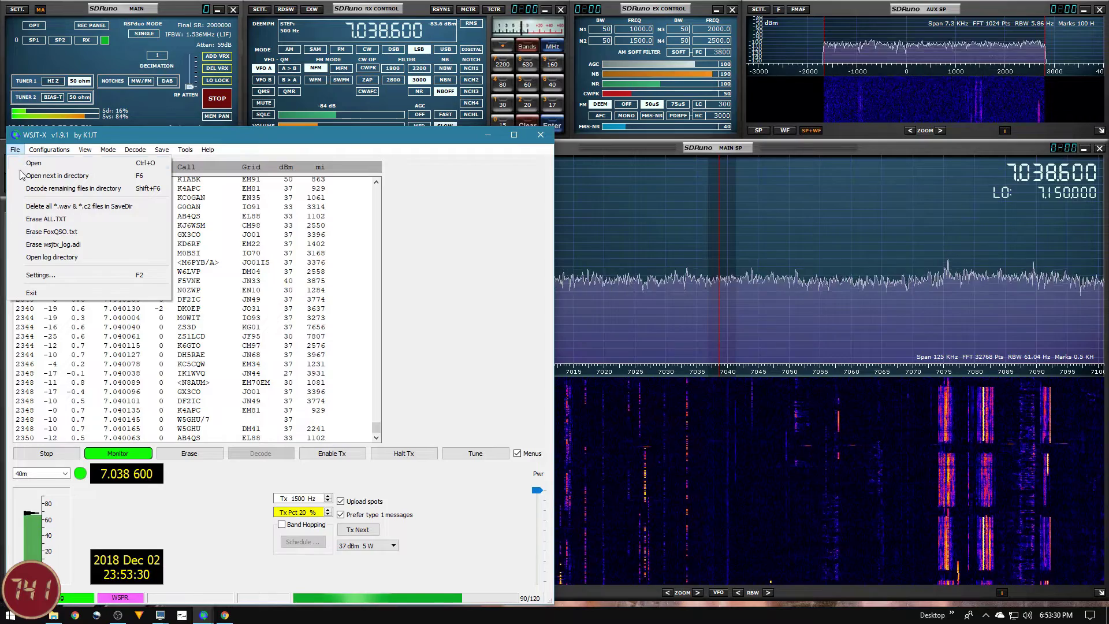
pyautogui.click(70, 275)
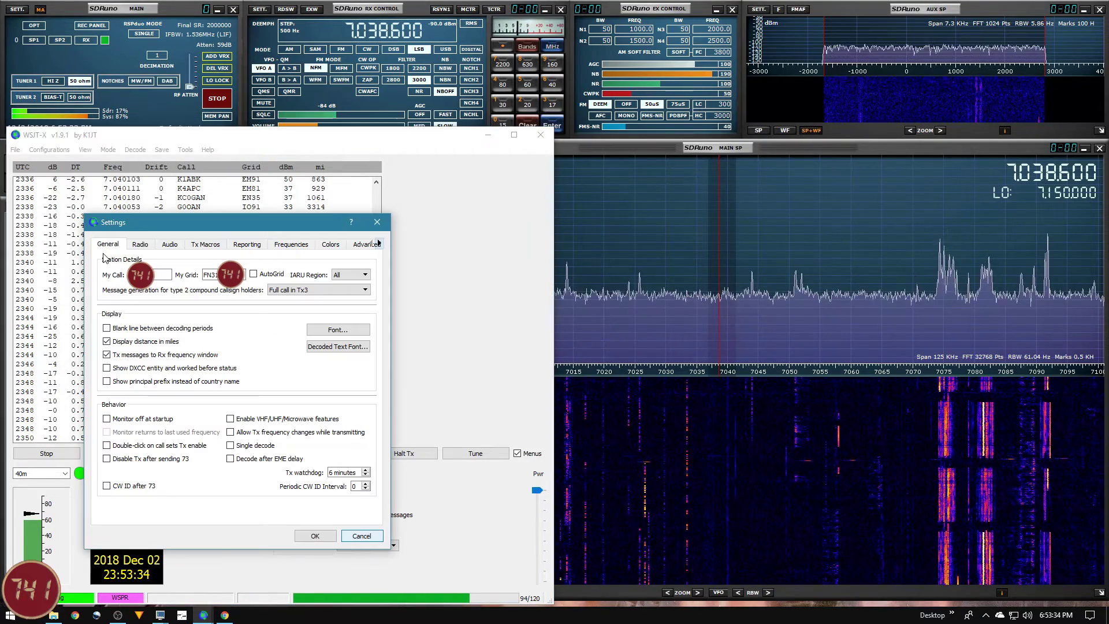
pyautogui.click(156, 274)
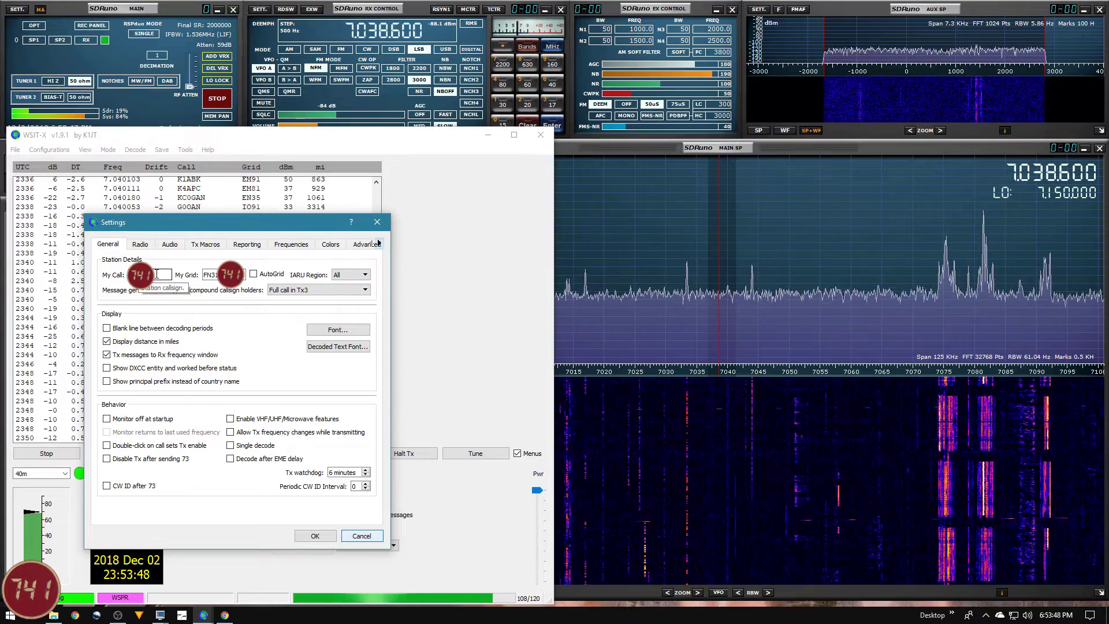
pyautogui.click(230, 275)
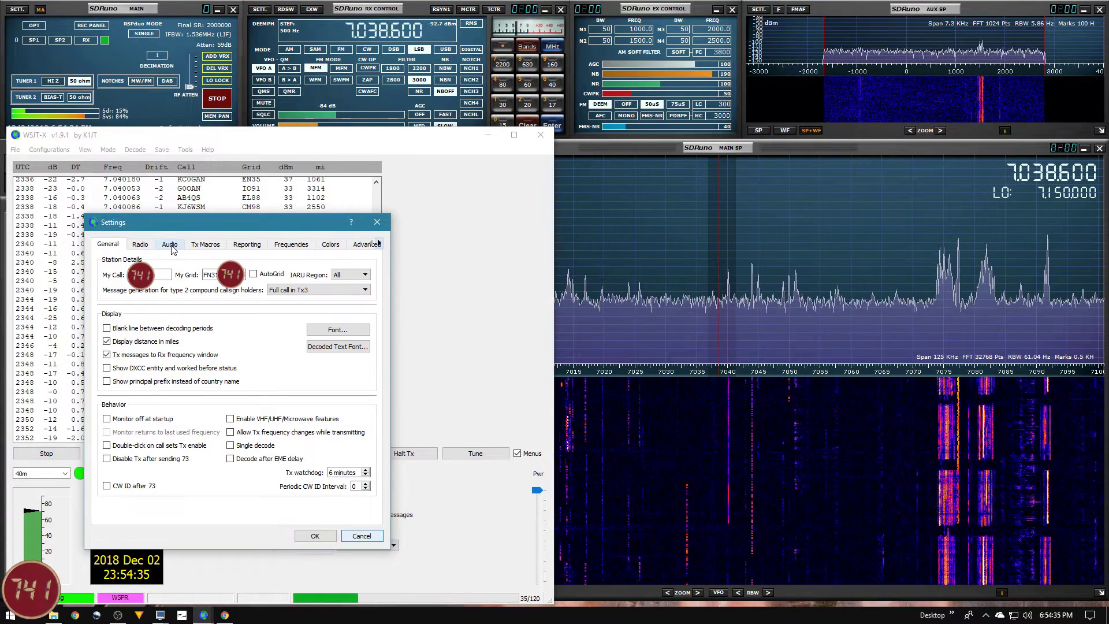
# Select CABLE Output (VB-Audio Virtual Cable) as the soundcard input and accept the settings
pyautogui.click(170, 244)
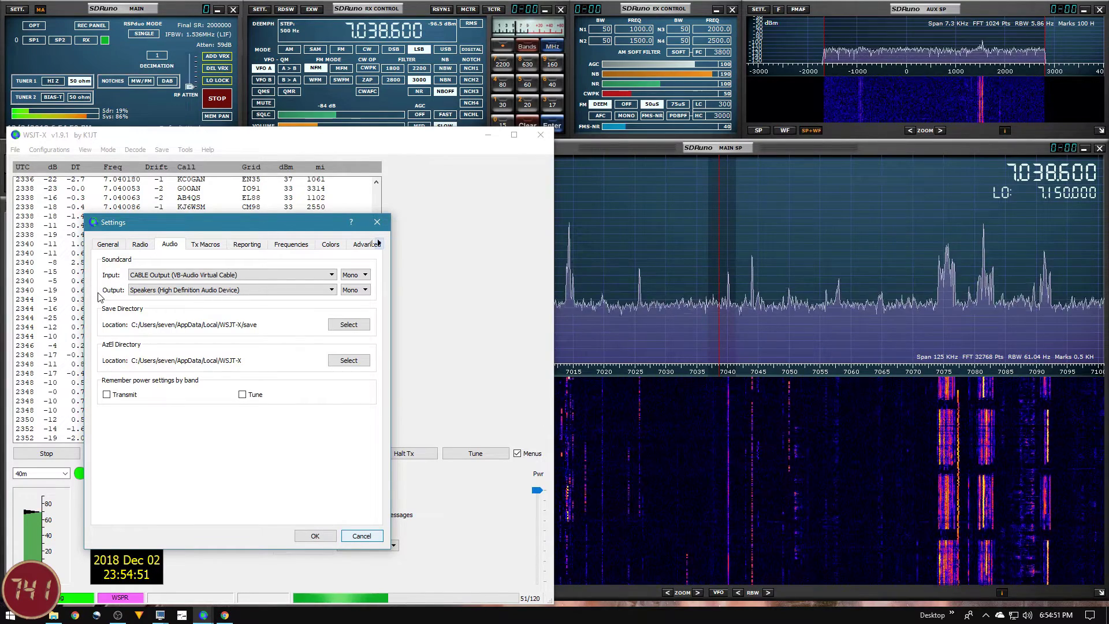
pyautogui.click(333, 275)
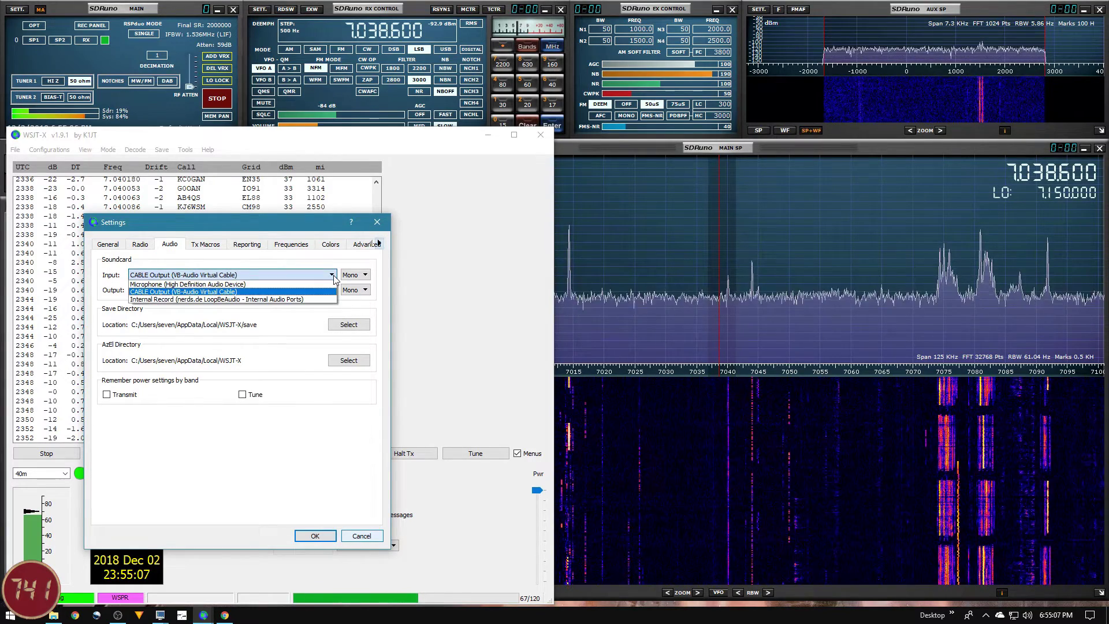
pyautogui.click(203, 292)
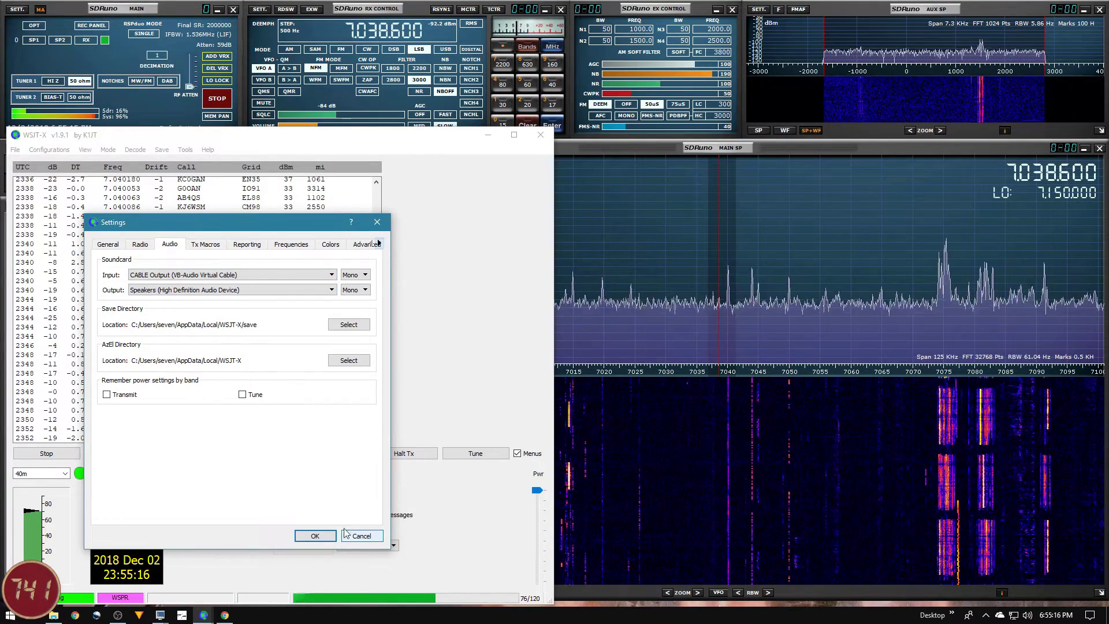
pyautogui.click(314, 535)
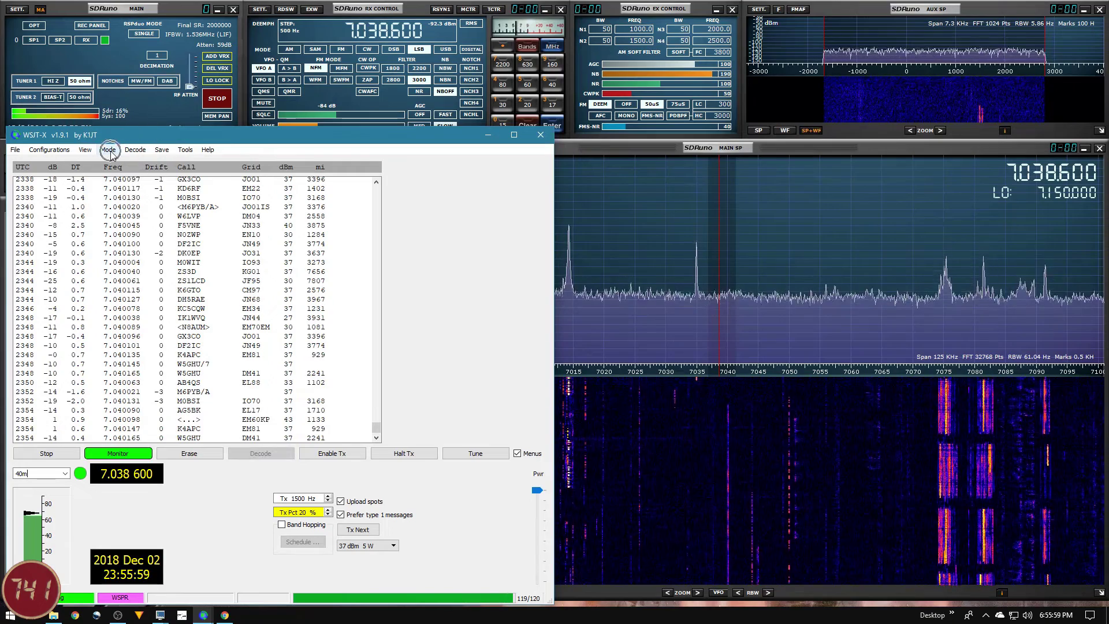
# Set the operating mode to WSPR and select the 7.038 600 MHz (40m) working frequency
pyautogui.click(108, 150)
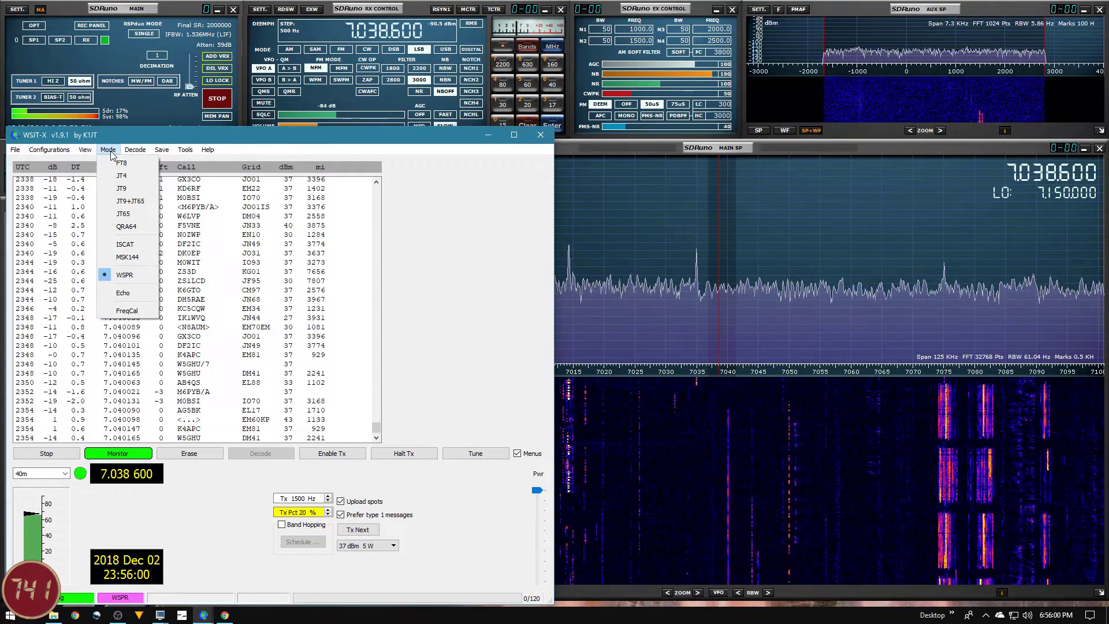
pyautogui.click(121, 278)
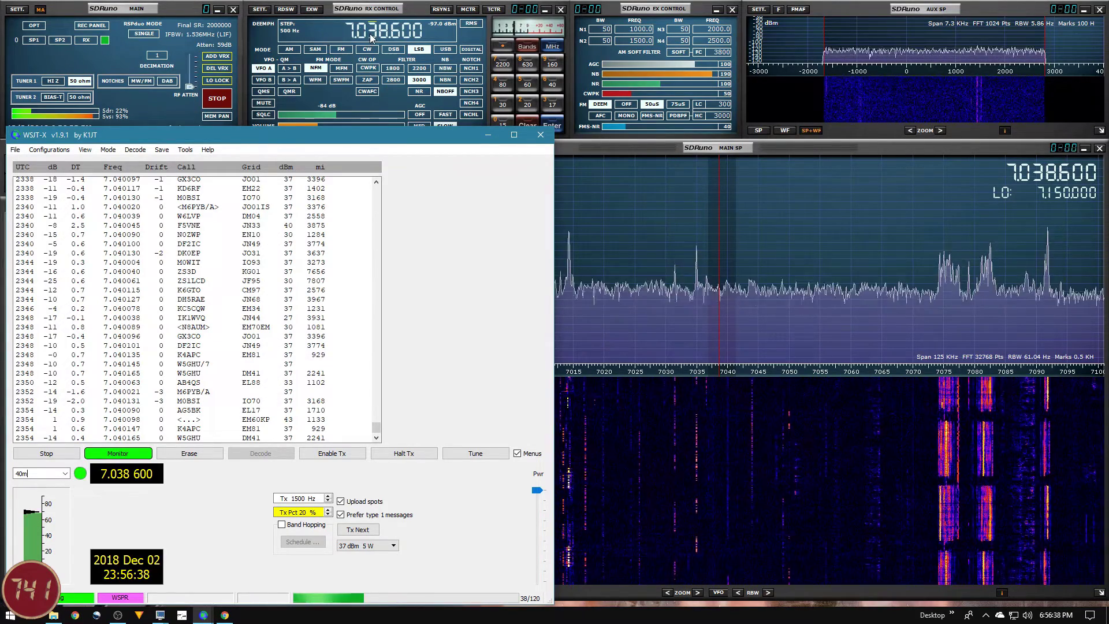
pyautogui.click(373, 30)
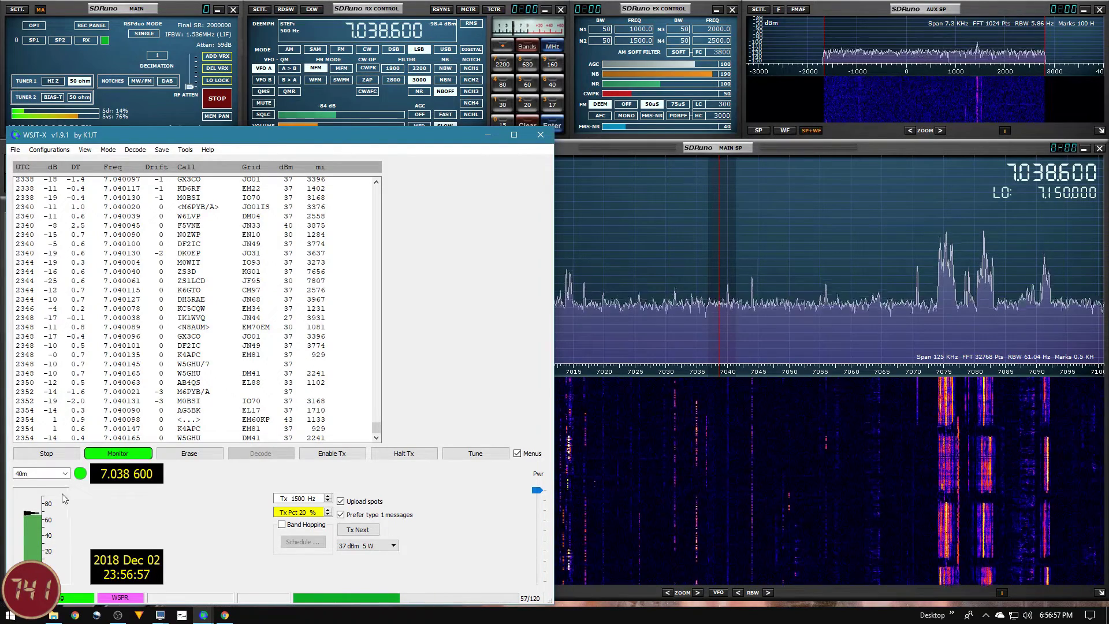
pyautogui.click(66, 479)
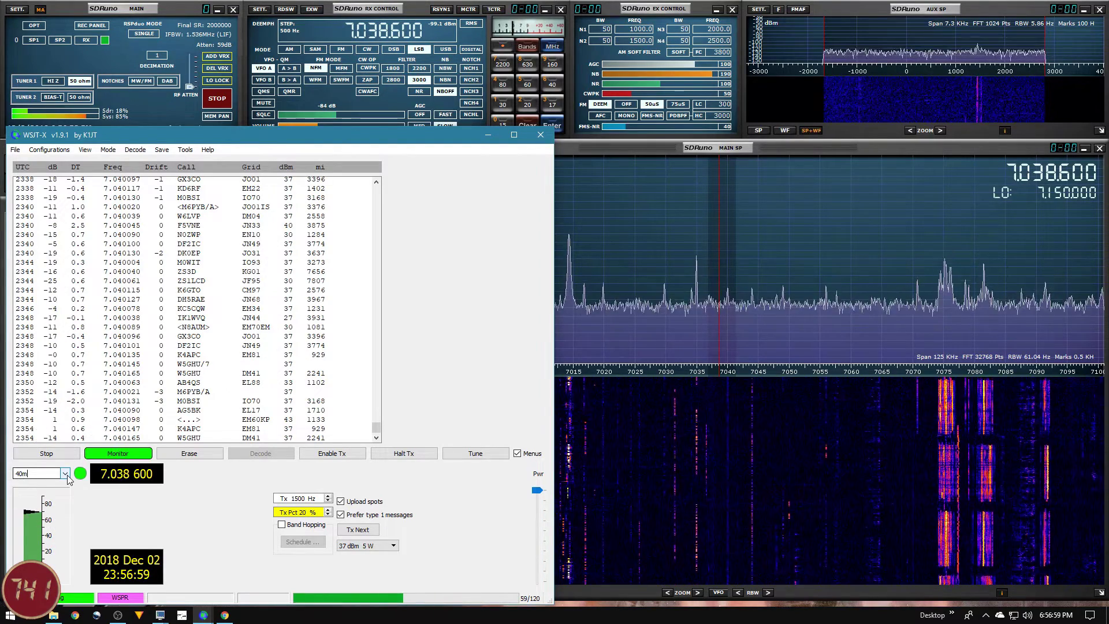
pyautogui.click(67, 478)
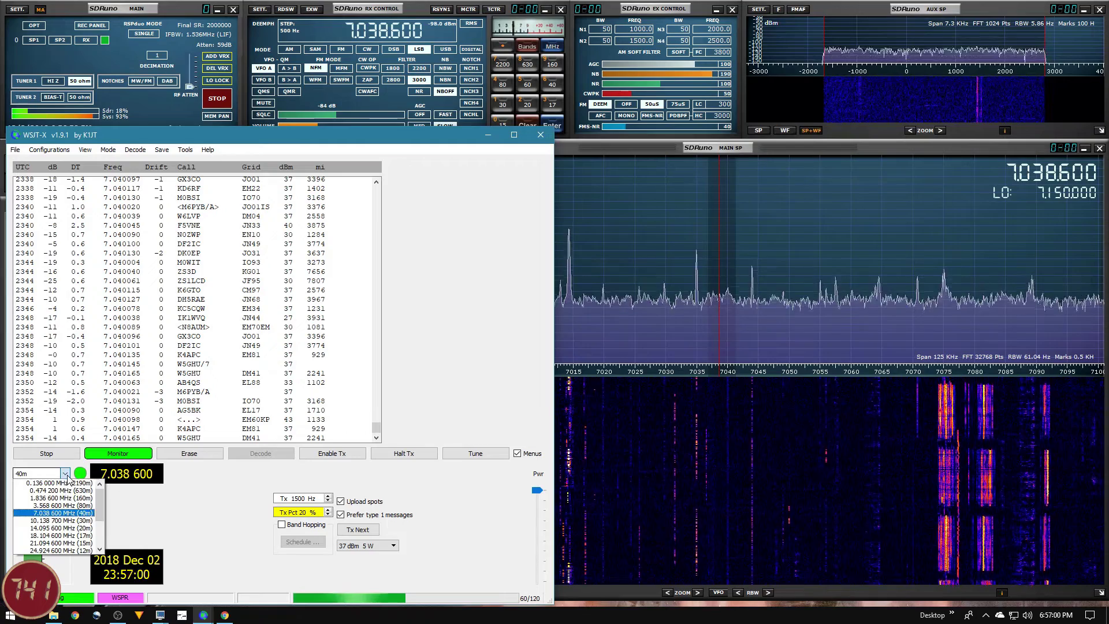
pyautogui.click(63, 513)
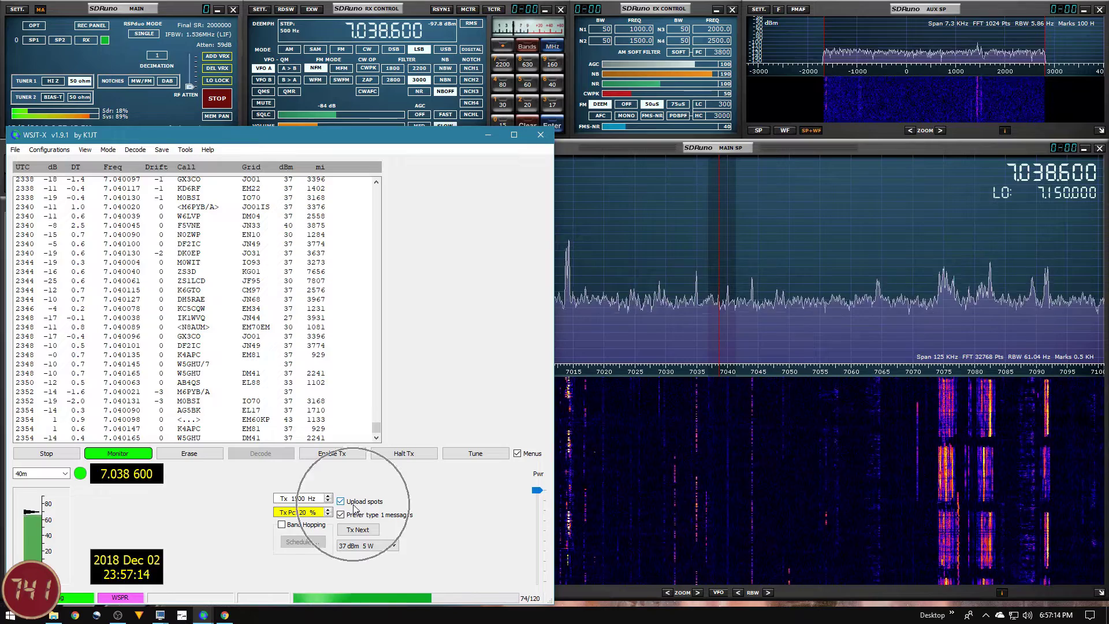
# Examine the Upload spots option, the receive cycle progress and the UTC and dB columns of the decoded WSPR spots
pyautogui.click(355, 507)
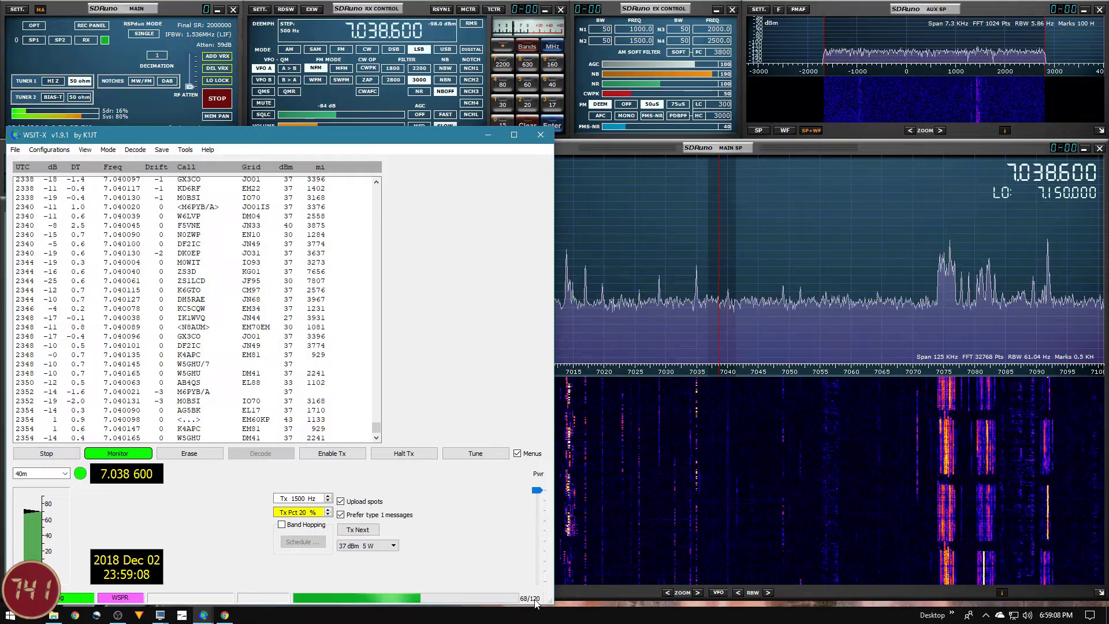
pyautogui.click(152, 397)
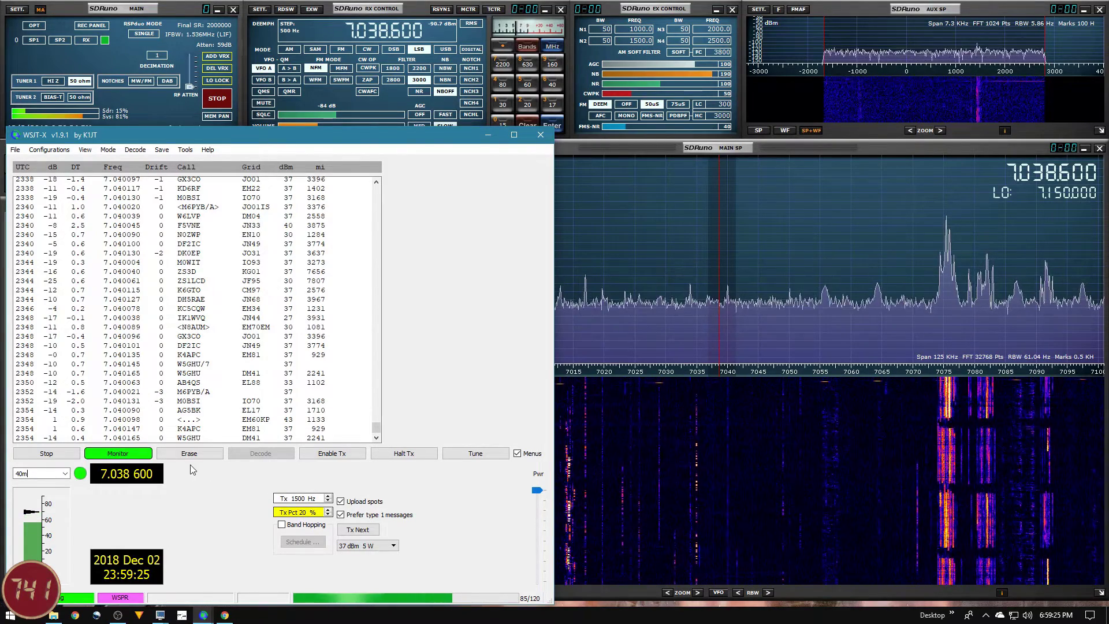
pyautogui.click(272, 457)
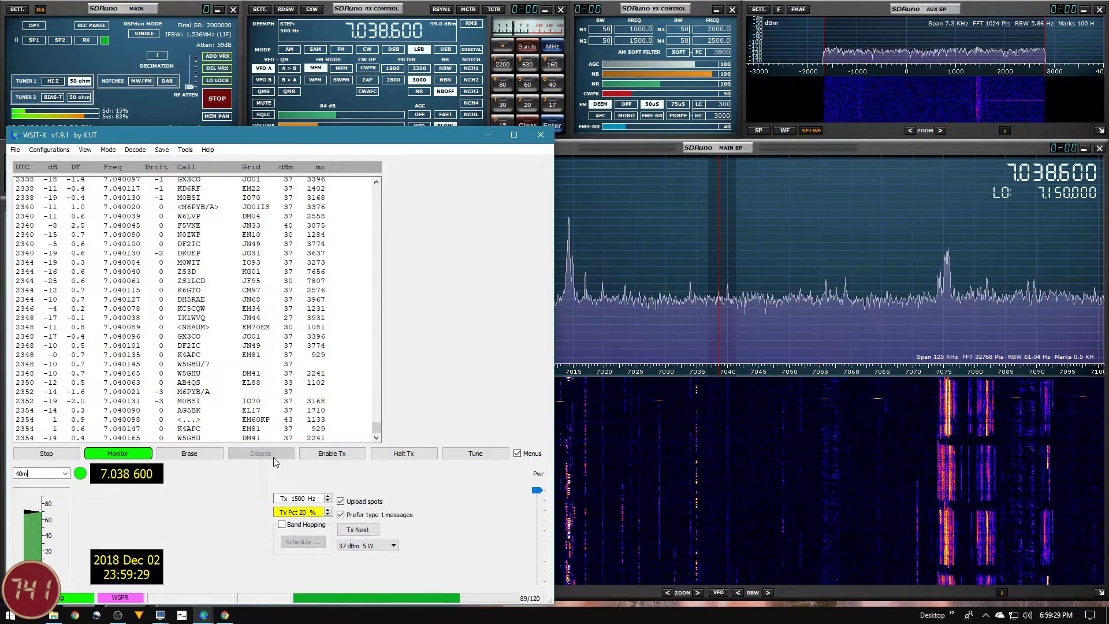
pyautogui.click(70, 422)
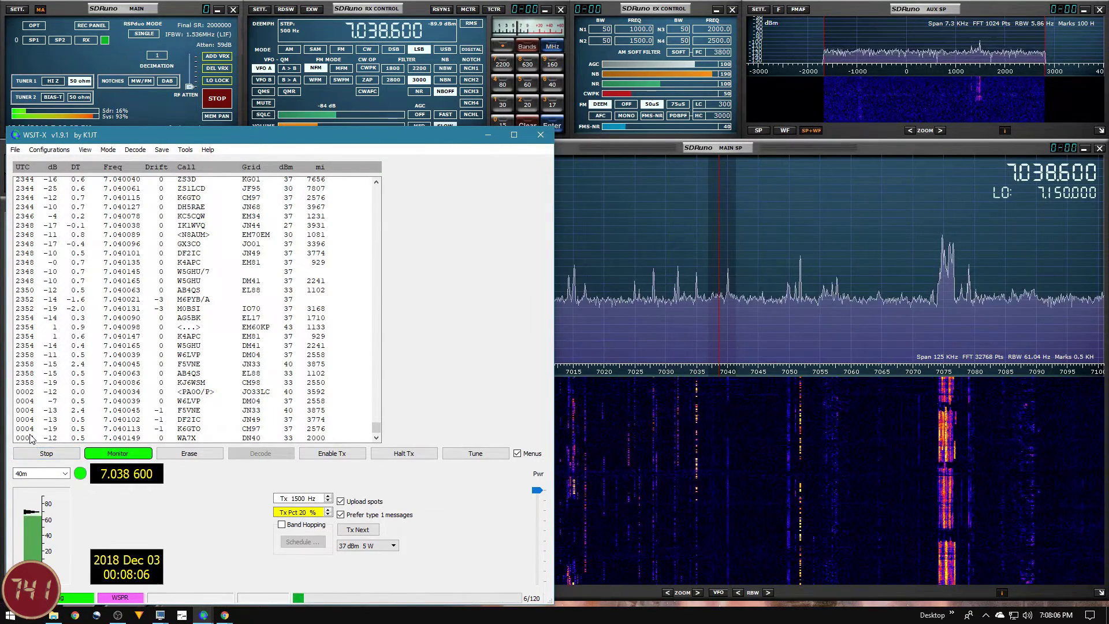
pyautogui.click(52, 174)
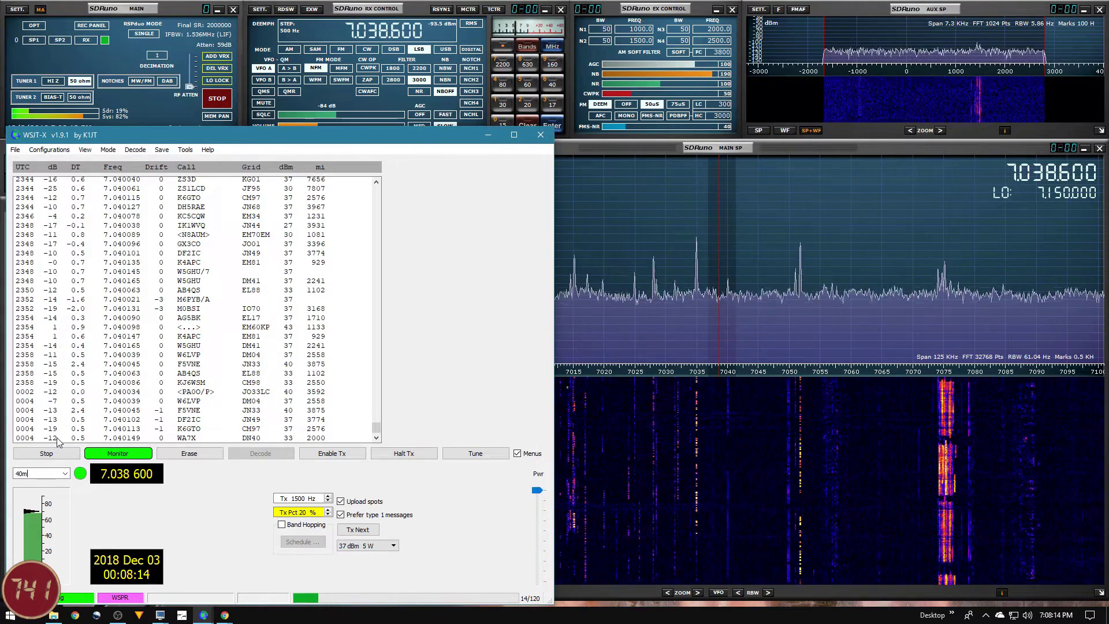
# Examine the DT, Freq, Drift and Call columns of the decoded WSPR spots
pyautogui.click(76, 169)
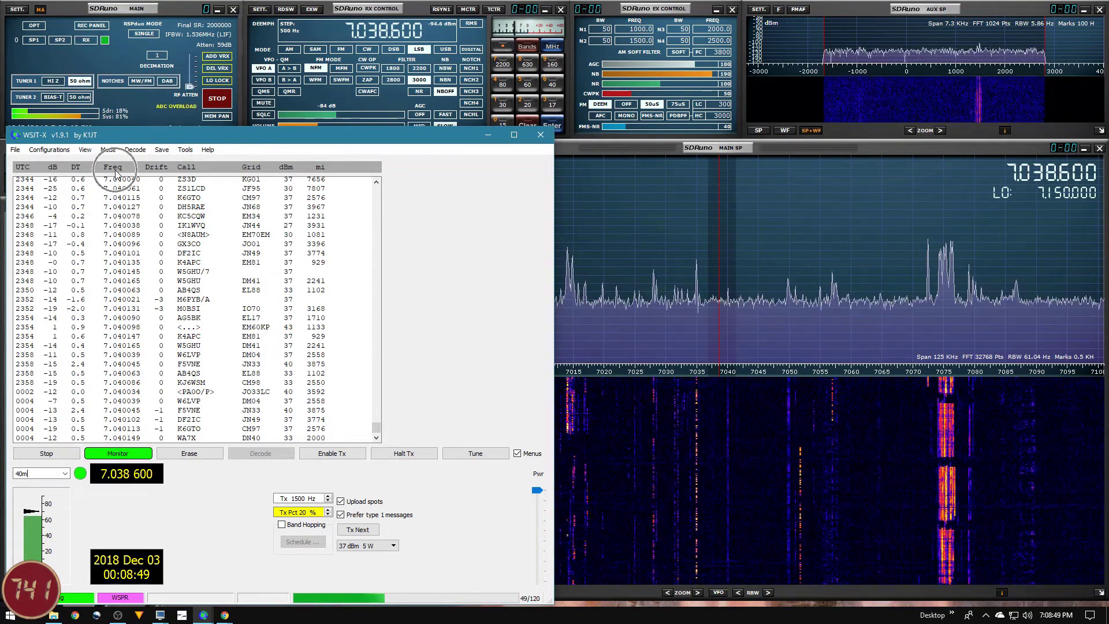
pyautogui.click(126, 441)
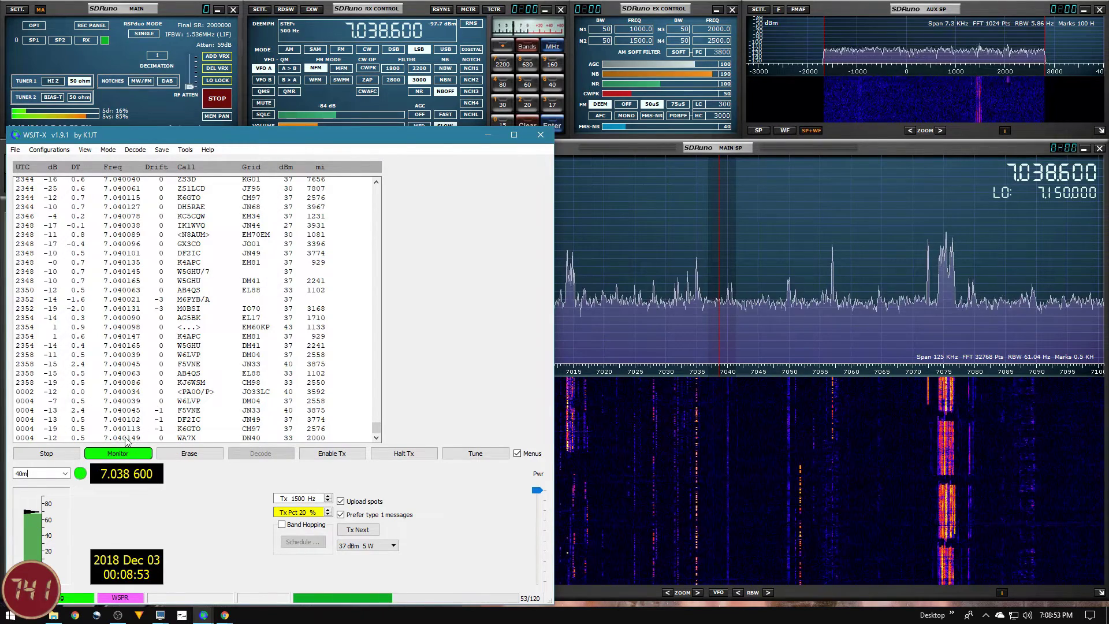
pyautogui.click(161, 434)
pyautogui.click(123, 442)
pyautogui.click(123, 442)
pyautogui.click(161, 433)
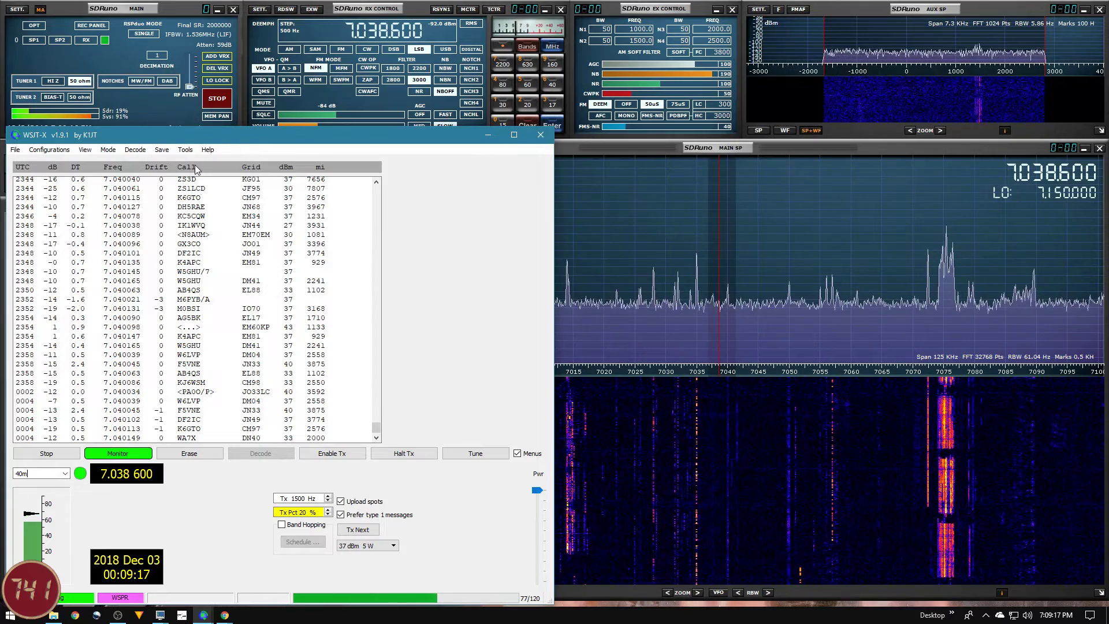
pyautogui.click(192, 438)
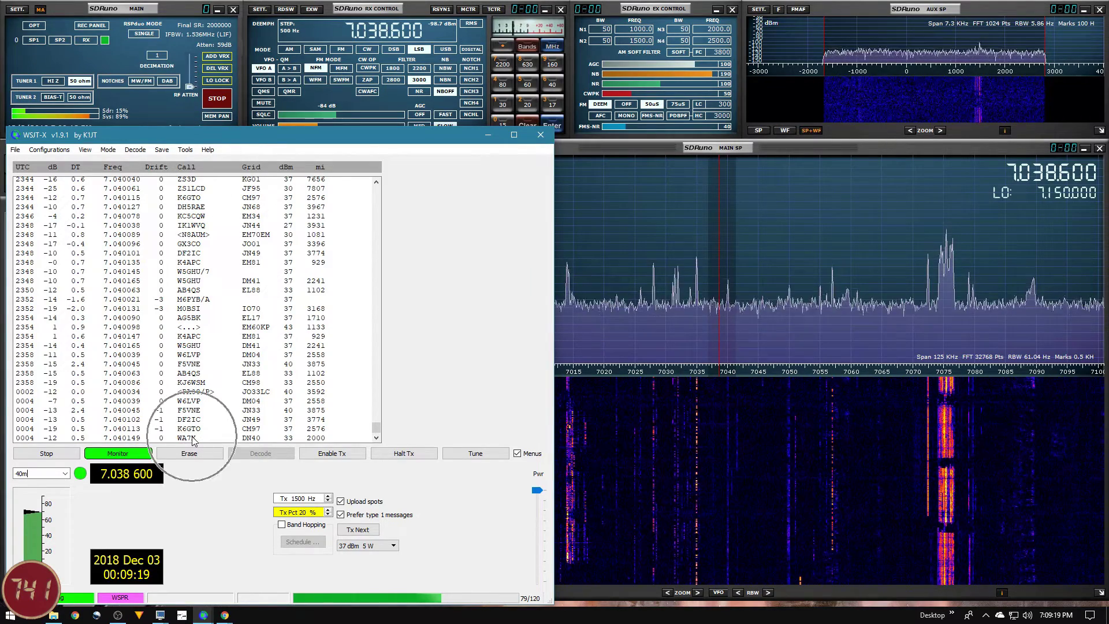
# Examine the Grid, dBm and mi columns of the decoded WSPR spots
pyautogui.click(260, 172)
pyautogui.click(256, 438)
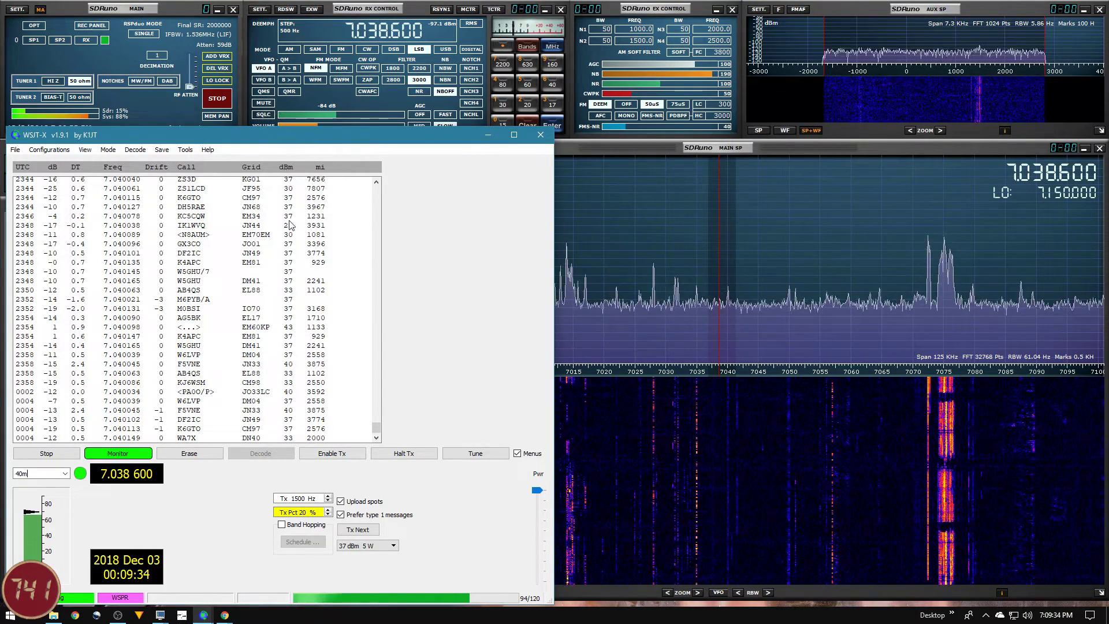
pyautogui.click(257, 439)
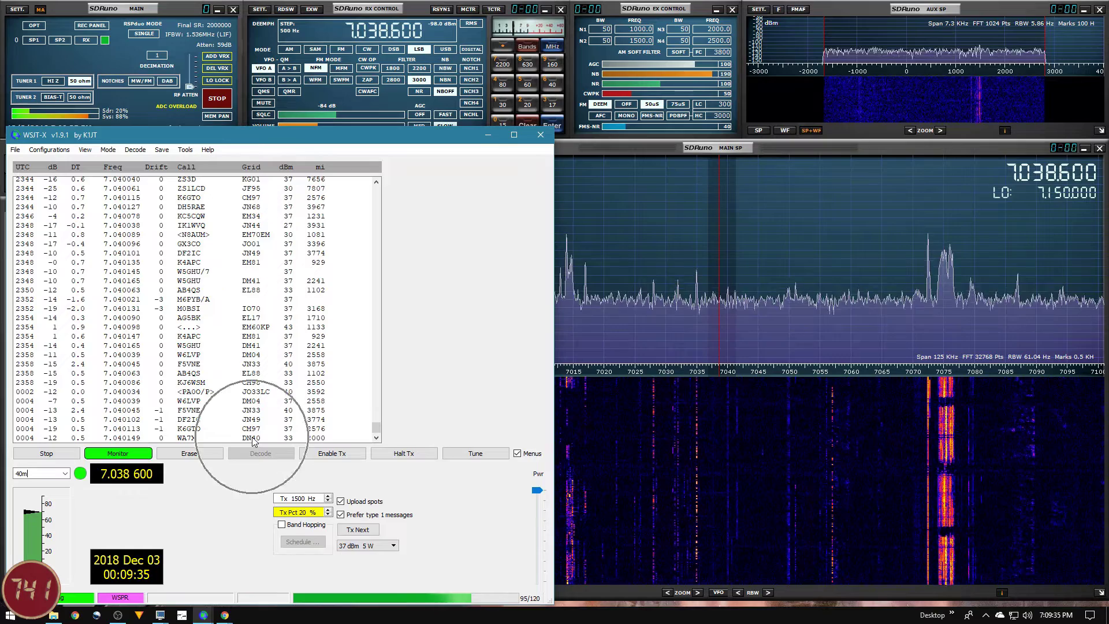
pyautogui.click(291, 441)
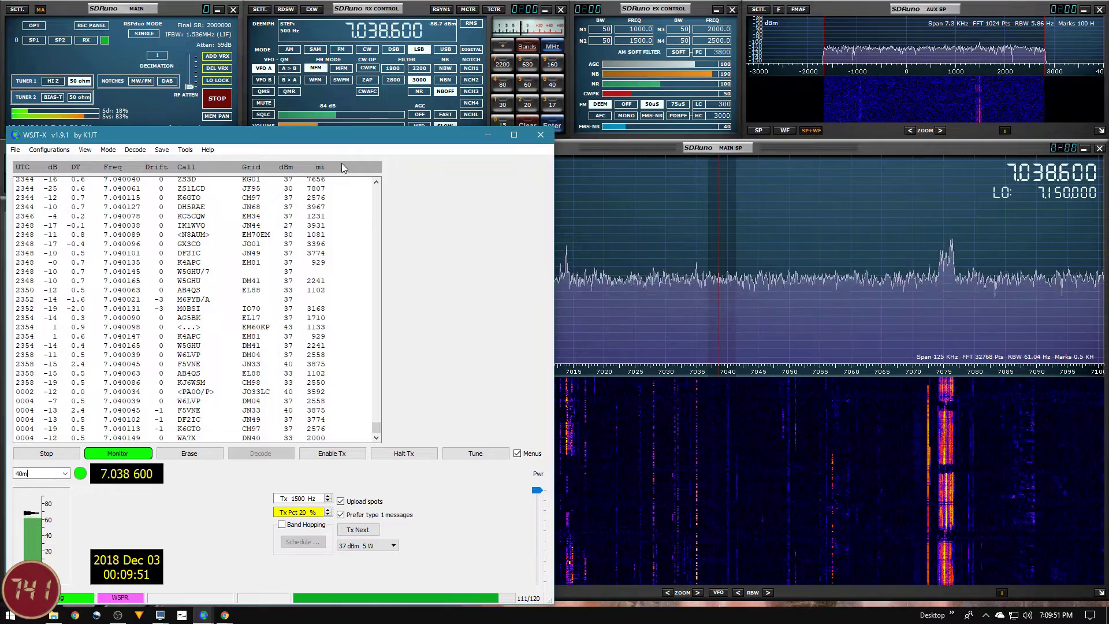
pyautogui.click(319, 170)
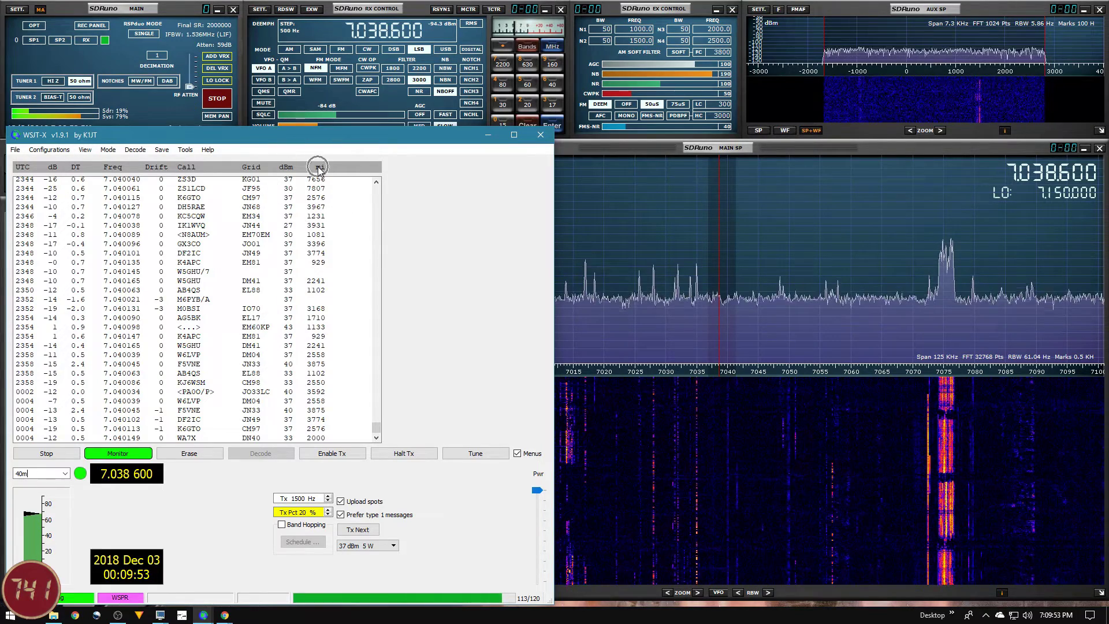
pyautogui.click(318, 437)
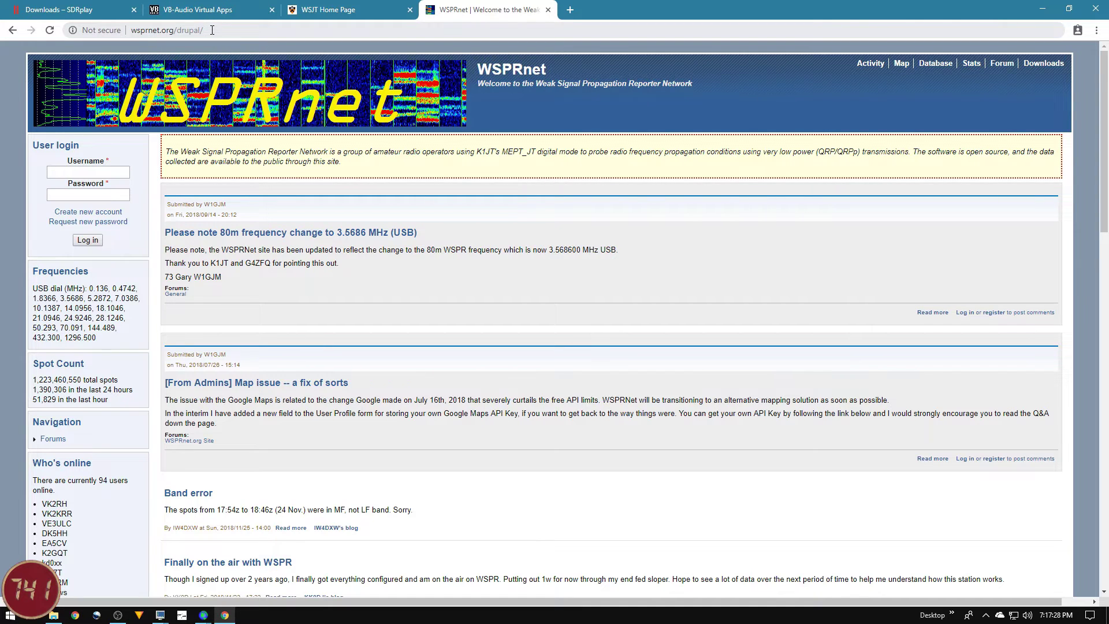
# Switch to the WSPRnet site in the browser, open its spot map and dismiss the Google Maps error
pyautogui.click(315, 214)
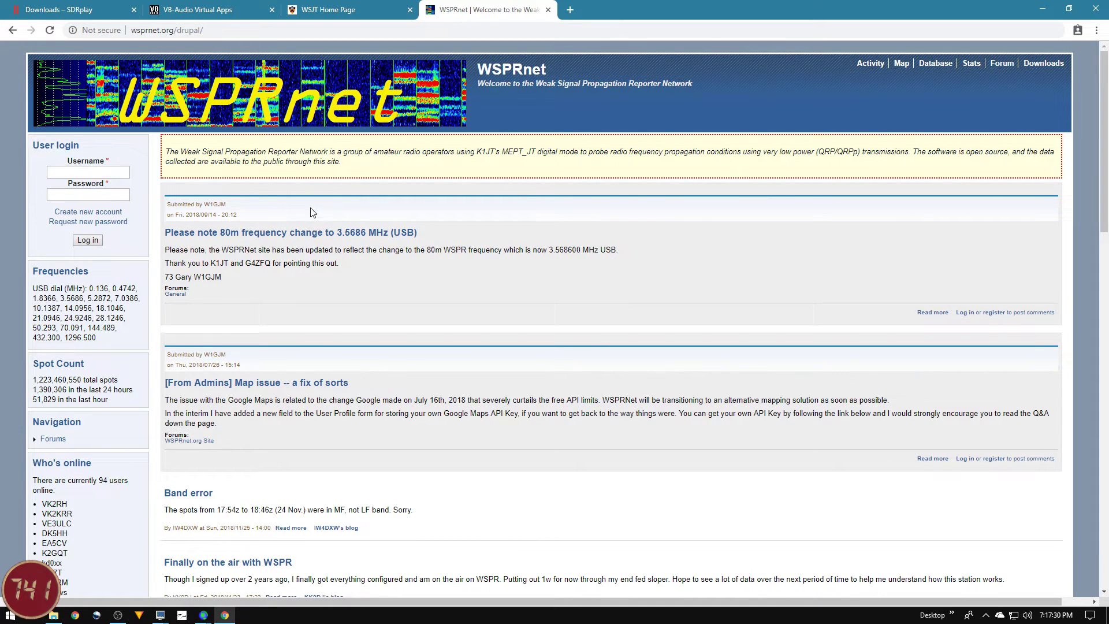
pyautogui.click(253, 120)
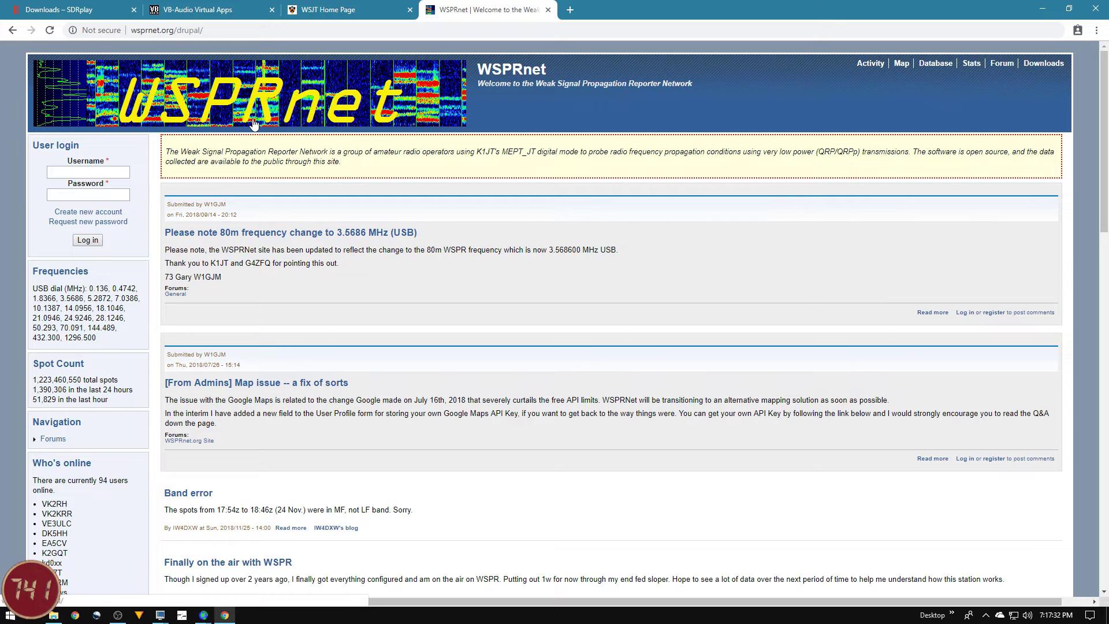
pyautogui.click(69, 301)
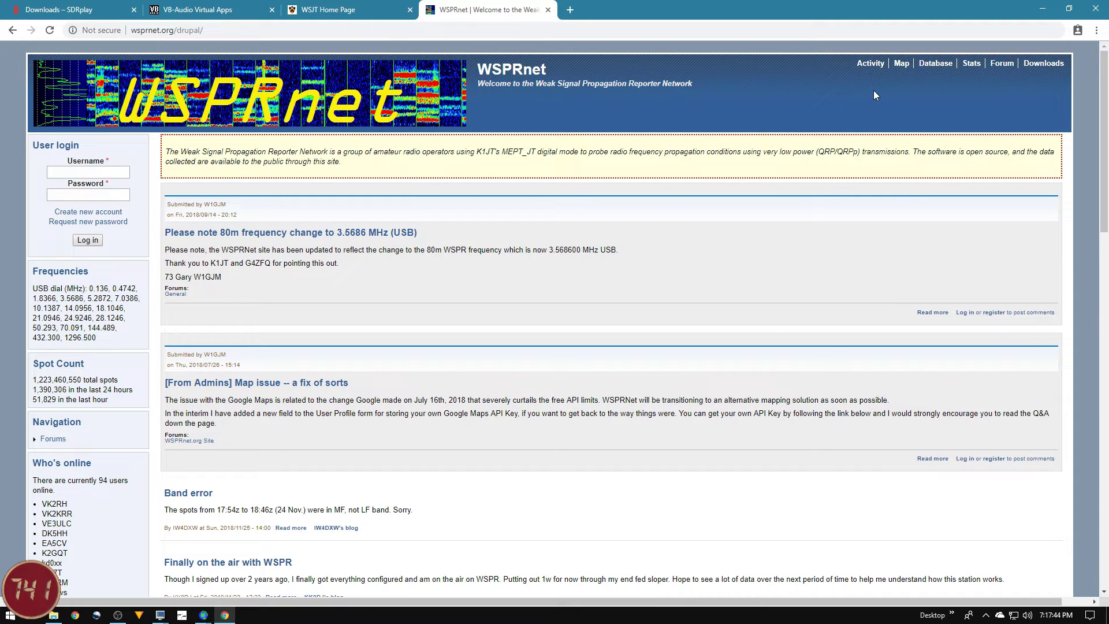
pyautogui.click(901, 65)
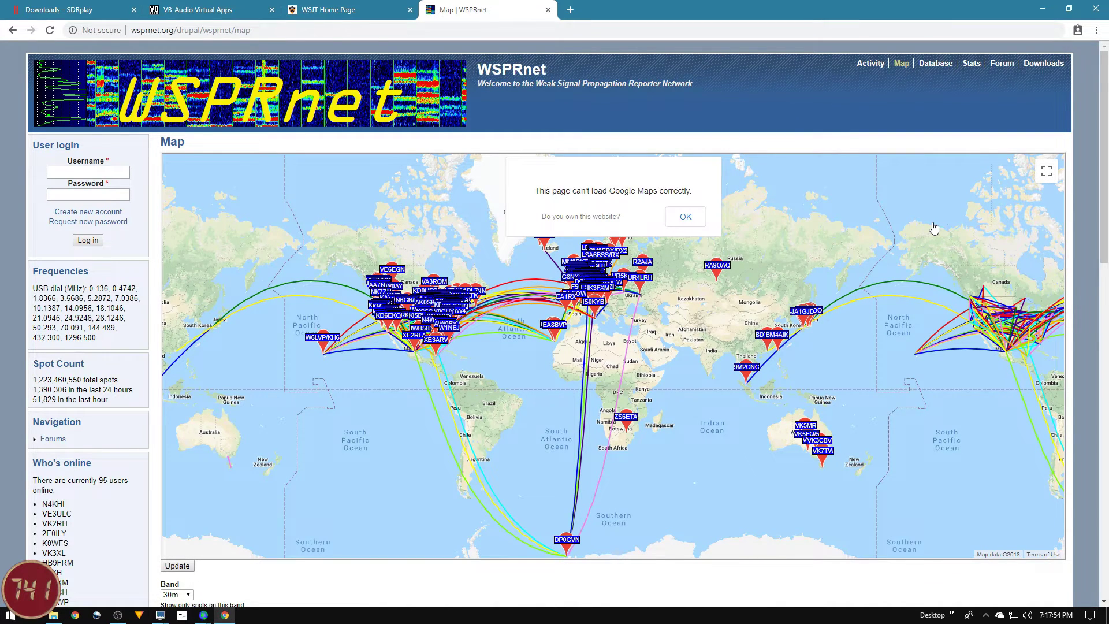
pyautogui.click(686, 217)
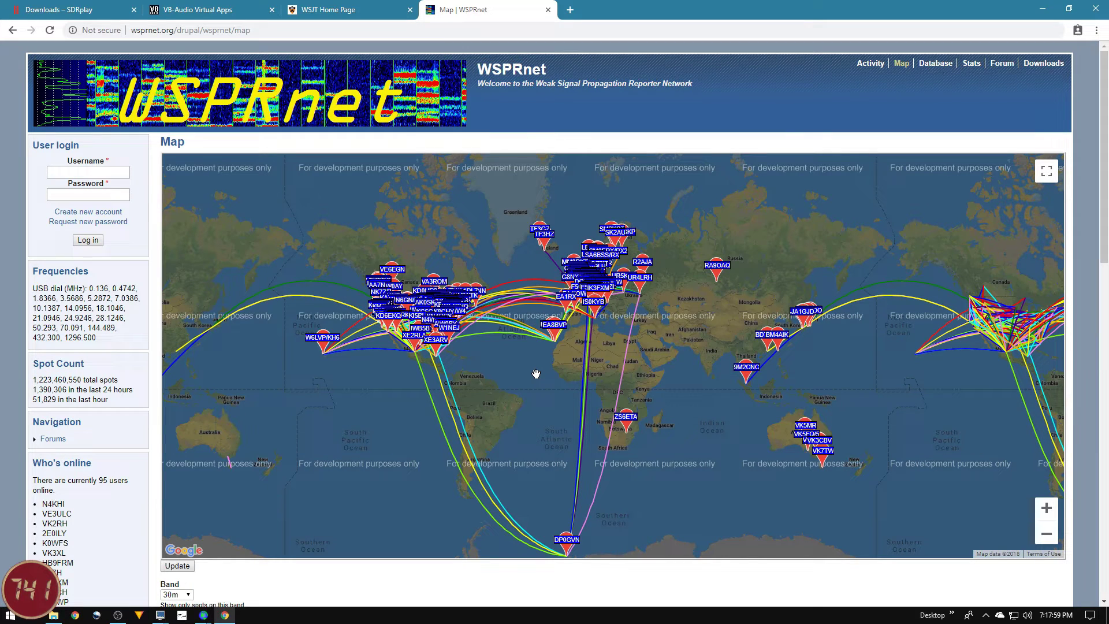
# Set the map's band filter to 40m
pyautogui.scroll(-1, 185, 599)
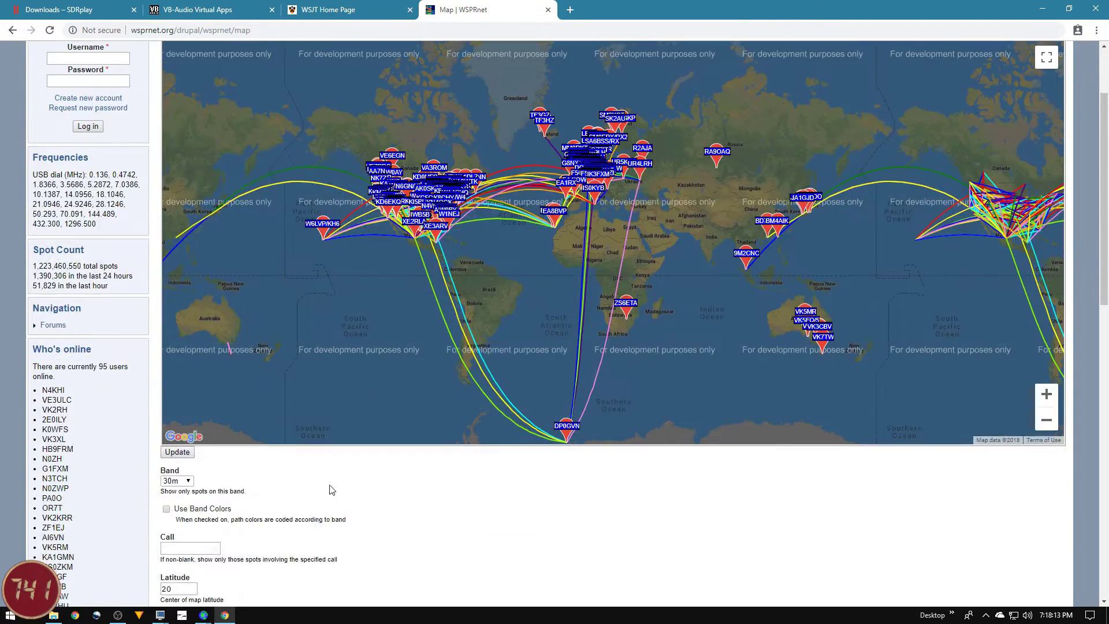
pyautogui.moveTo(1105, 106); pyautogui.dragTo(1106, 65)
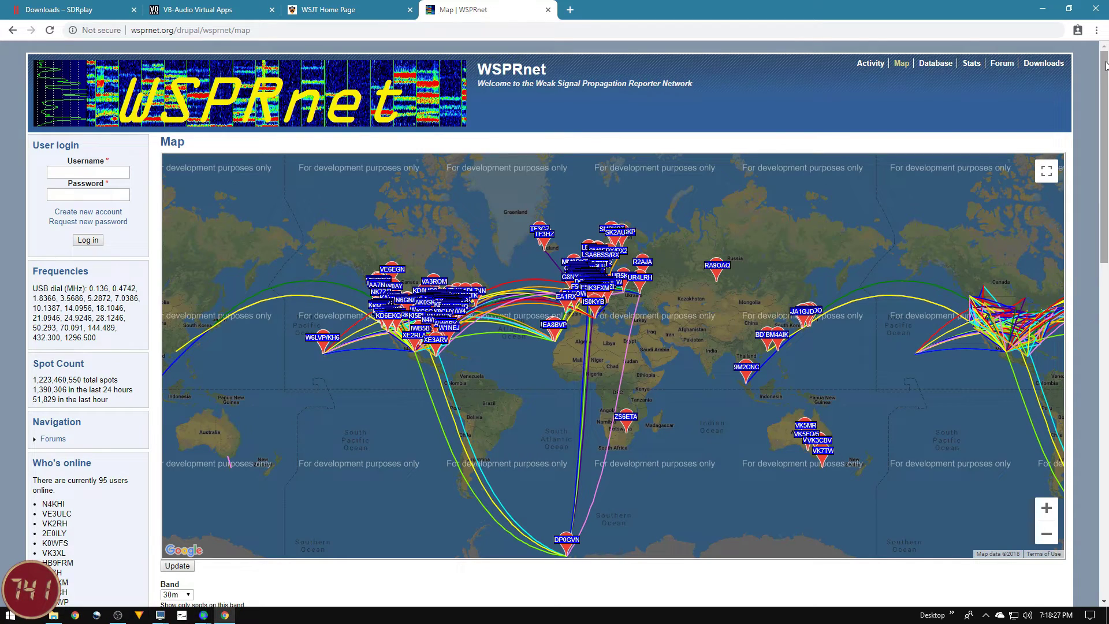
pyautogui.moveTo(1105, 67); pyautogui.dragTo(1105, 241)
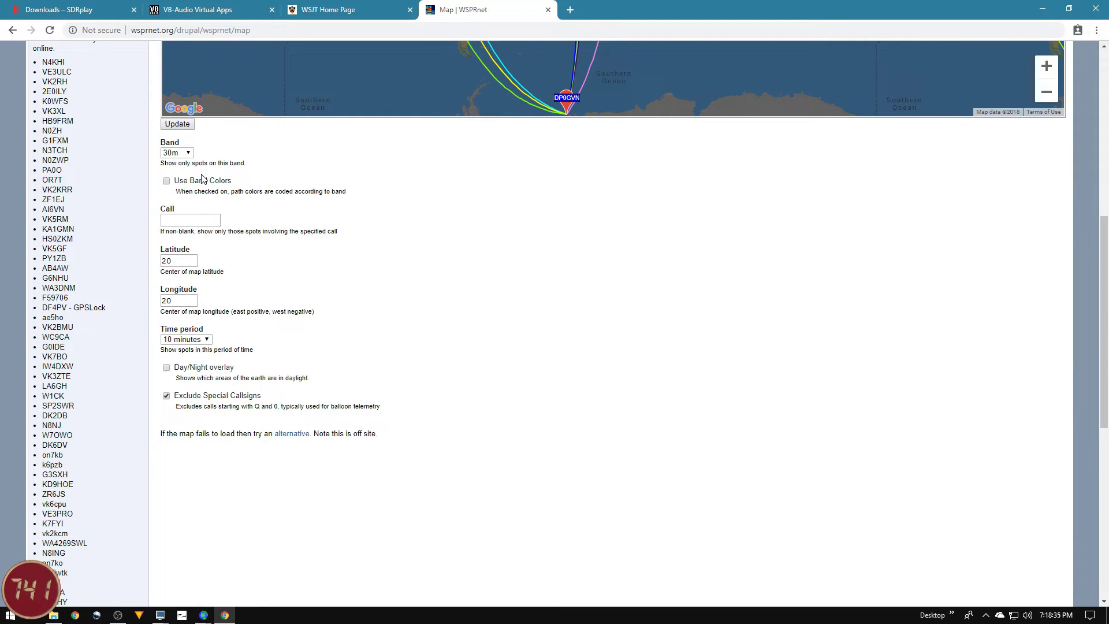
pyautogui.click(176, 152)
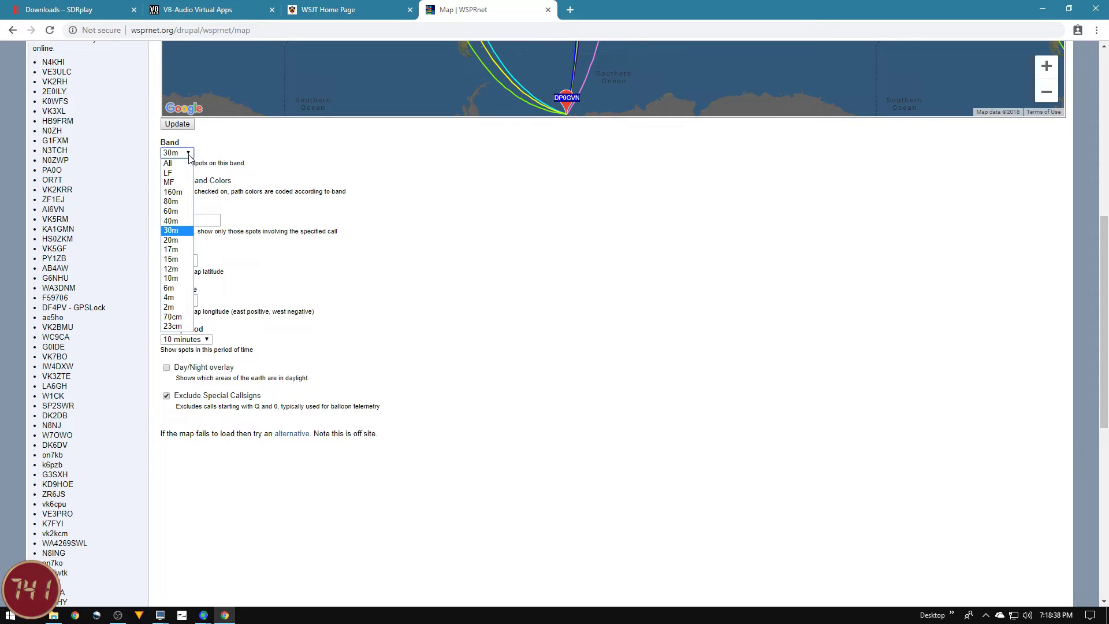
pyautogui.click(181, 222)
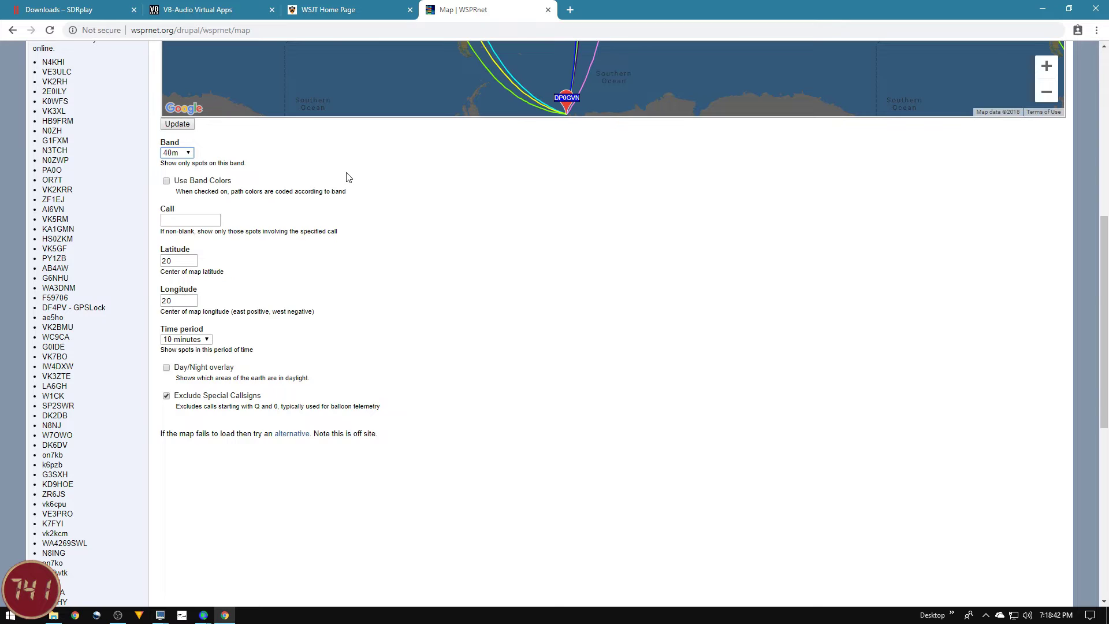
pyautogui.scroll(2, 348, 178)
pyautogui.click(475, 135)
pyautogui.click(454, 137)
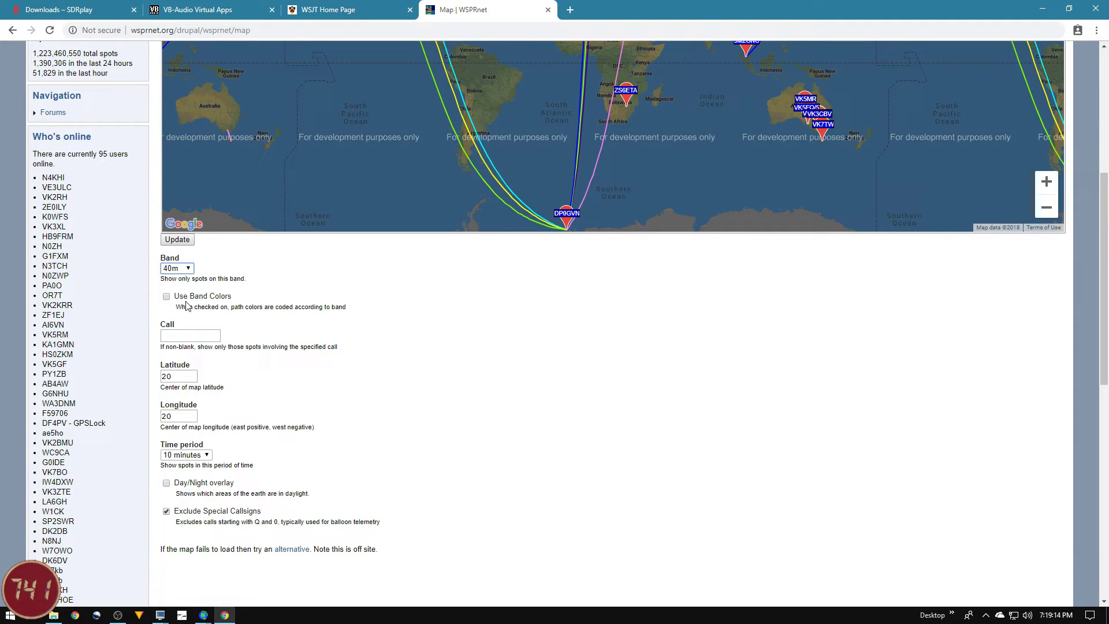
# Filter the map by the station's call sign, centred on latitude 42 and longitude -72, with a 24 hours time period
pyautogui.click(175, 336)
pyautogui.press('Tab')
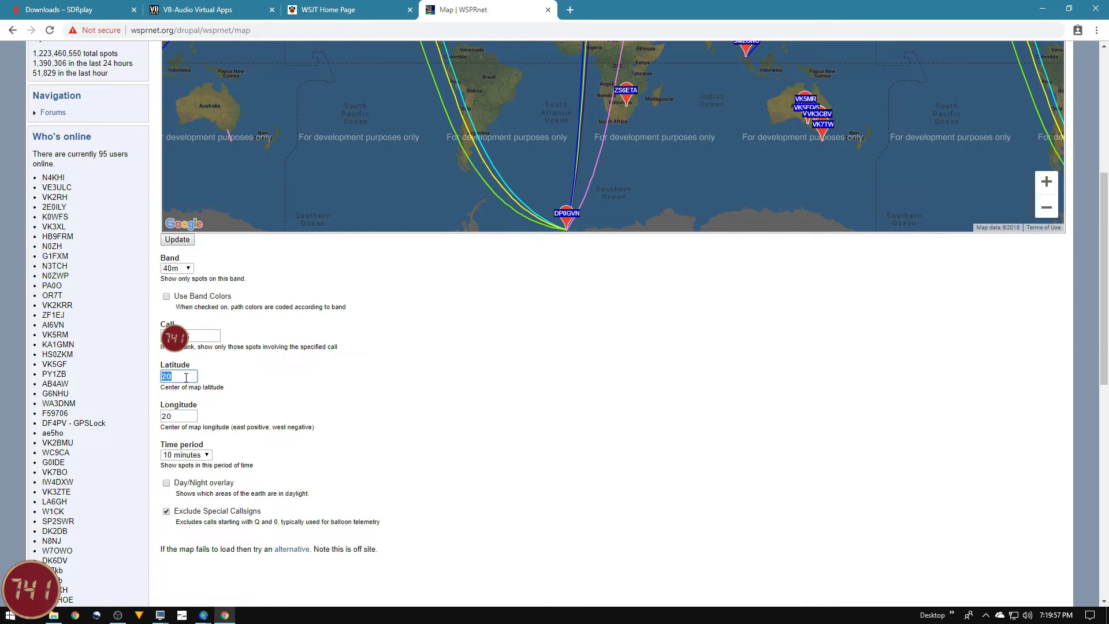
pyautogui.click(206, 456)
pyautogui.click(207, 456)
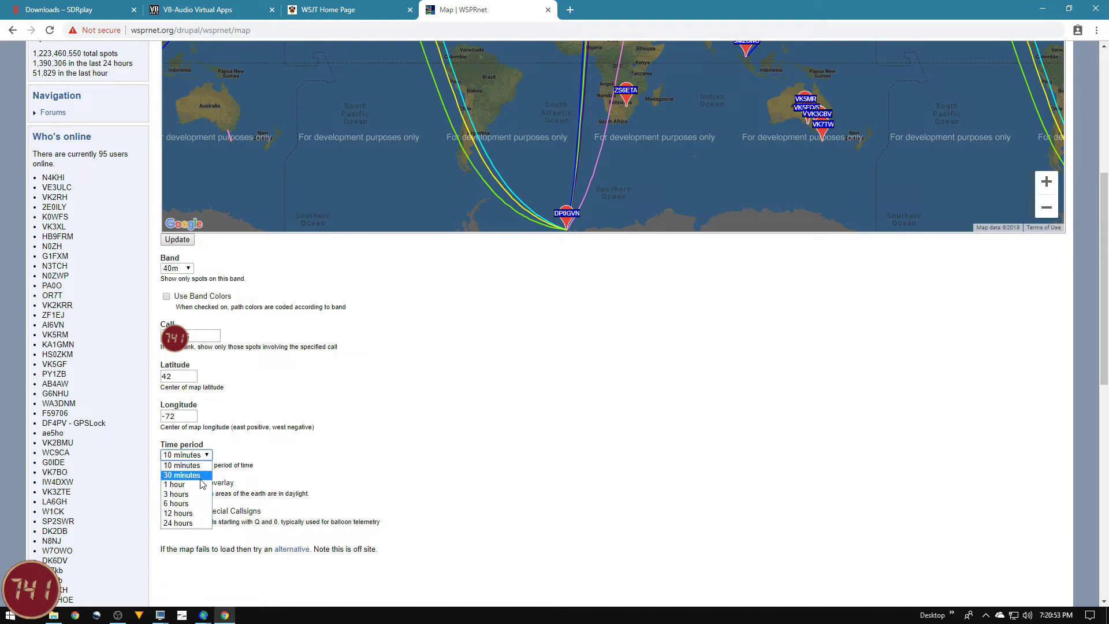
pyautogui.click(193, 525)
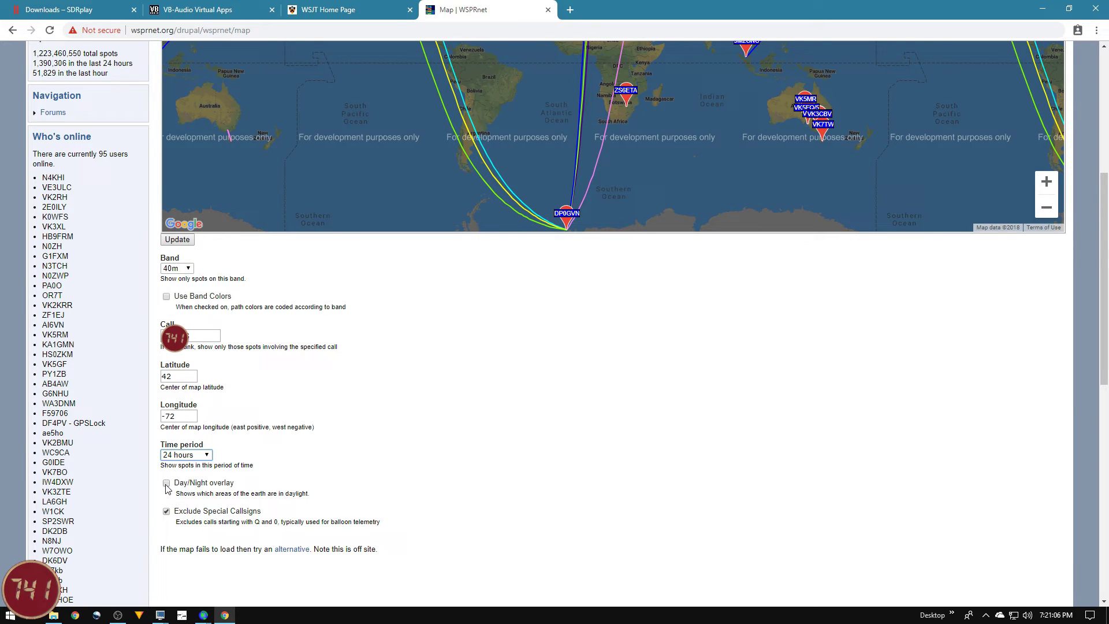
# Enable the Day/Night overlay and update the map, dismissing the Google Maps error
pyautogui.click(166, 485)
pyautogui.click(337, 528)
pyautogui.click(182, 243)
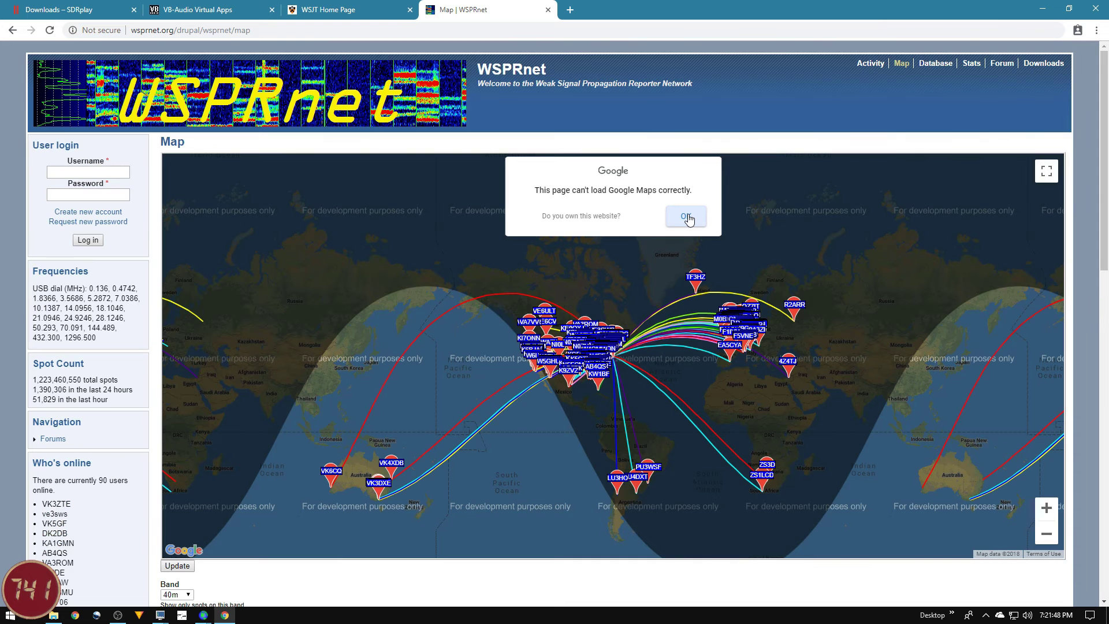
pyautogui.click(687, 217)
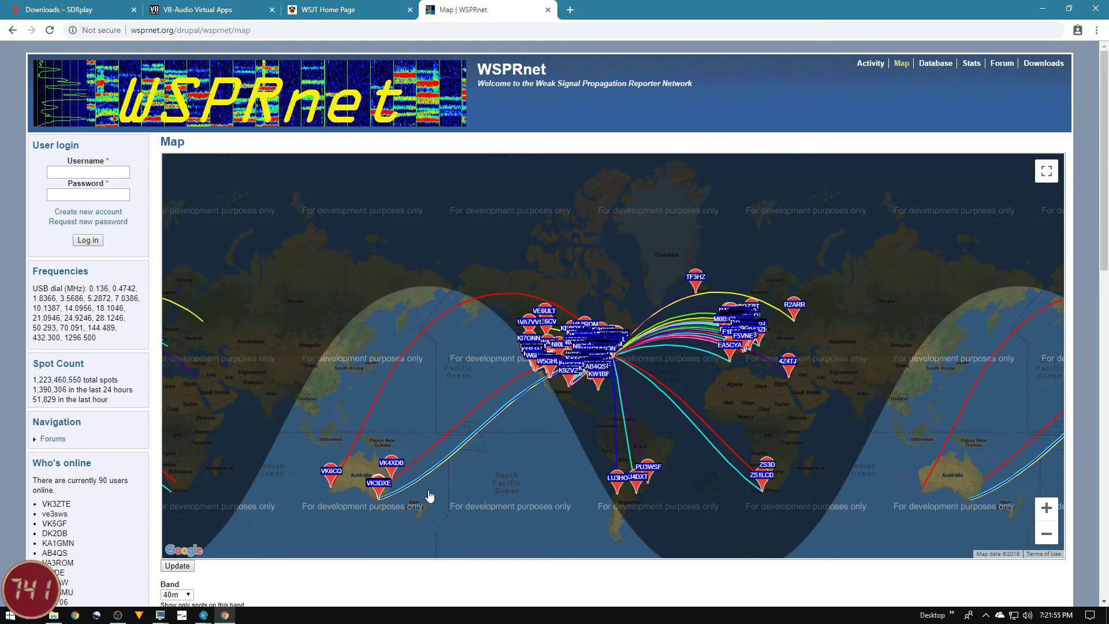
# Examine the 40m spot paths between the home station and the other stations on the world map
pyautogui.click(338, 491)
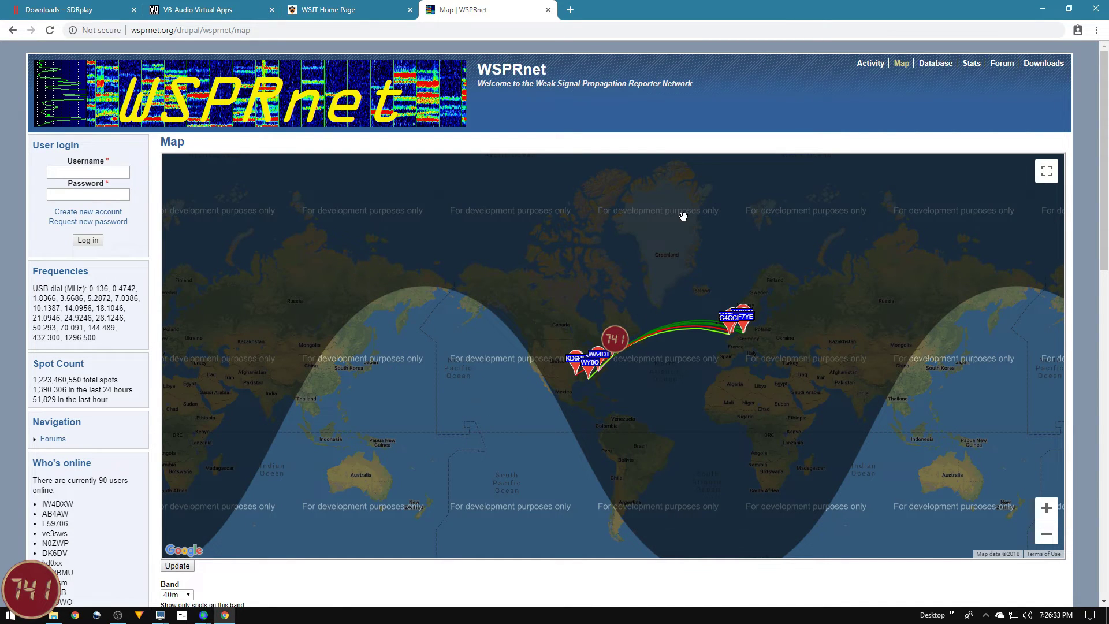
pyautogui.click(652, 345)
pyautogui.click(614, 356)
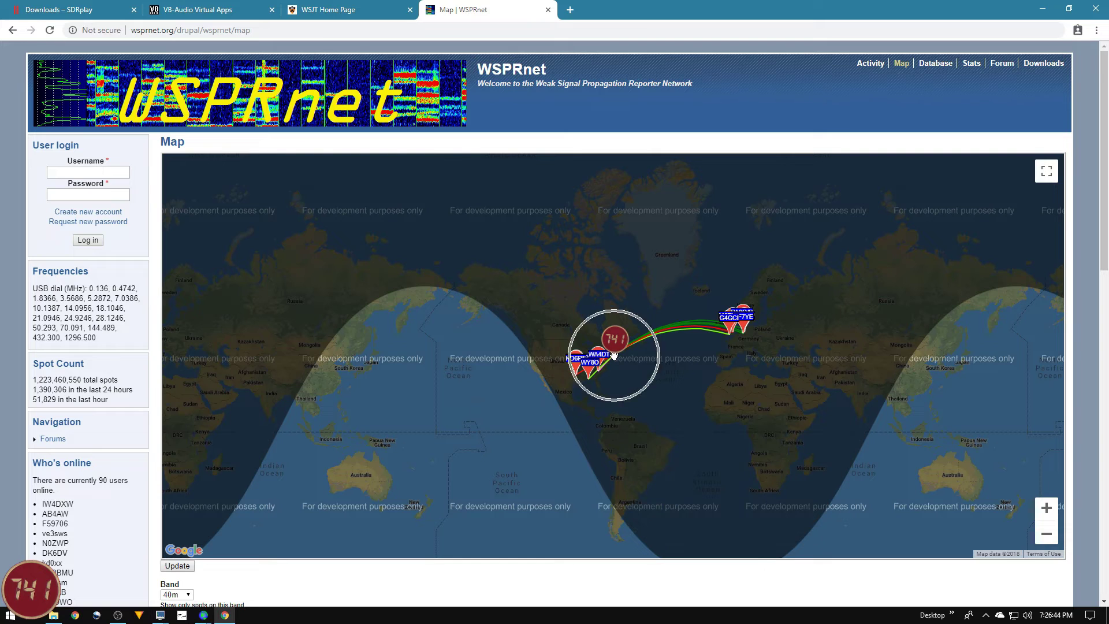
pyautogui.click(587, 374)
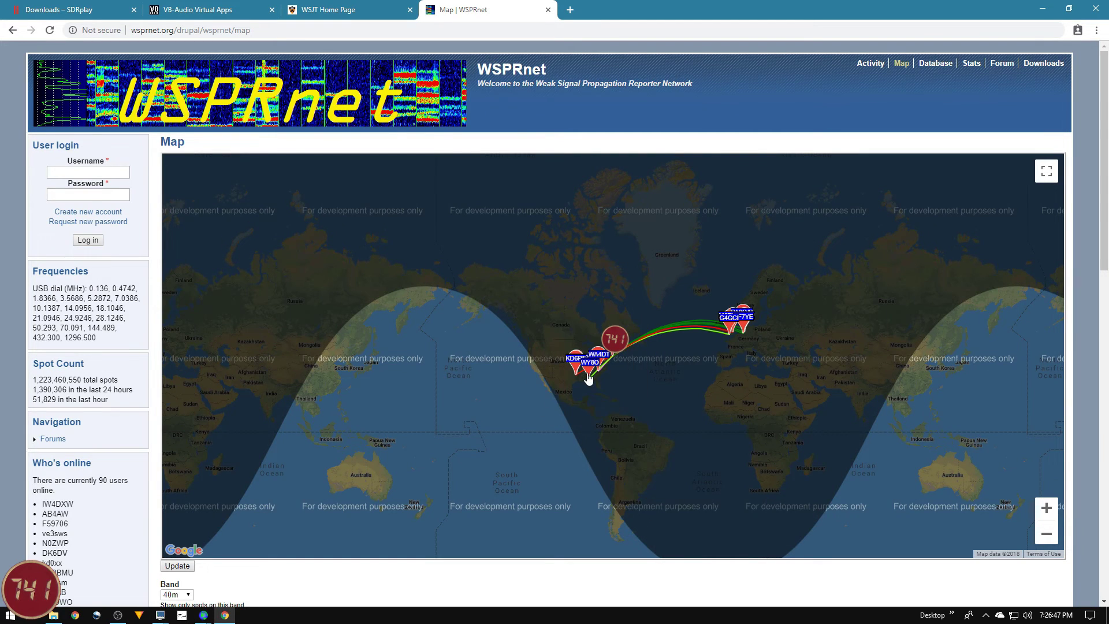
pyautogui.click(731, 333)
# Zoom in on the eastern United States and examine the stations spotted in the Southeast and Texas
pyautogui.click(1046, 508)
pyautogui.click(1046, 508)
pyautogui.click(1045, 508)
pyautogui.click(495, 483)
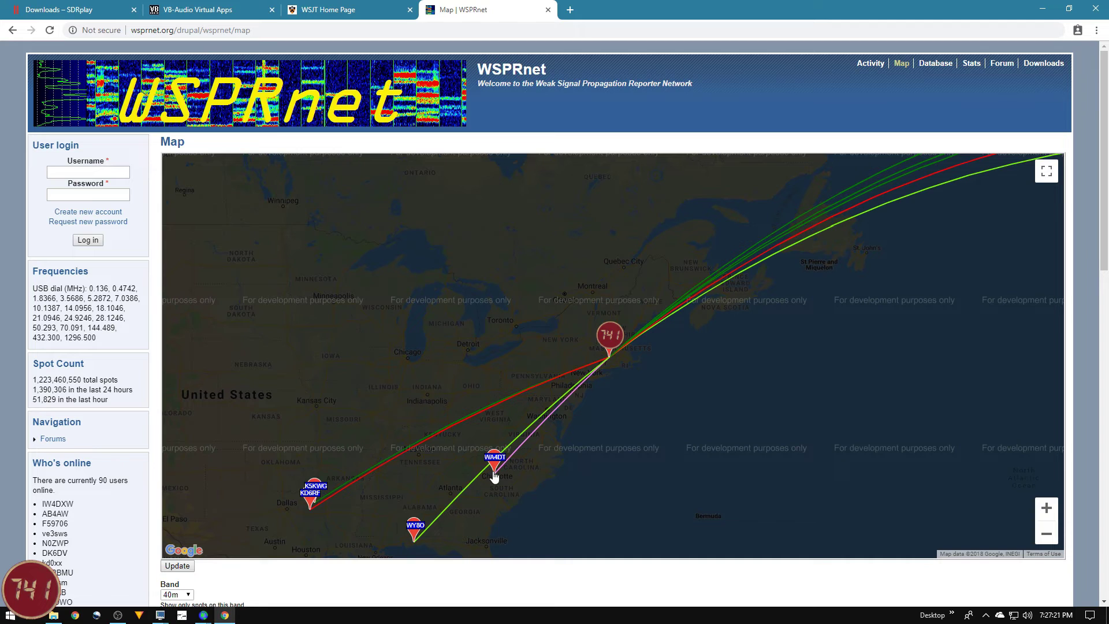
pyautogui.click(494, 475)
pyautogui.click(494, 475)
pyautogui.click(415, 534)
pyautogui.click(414, 533)
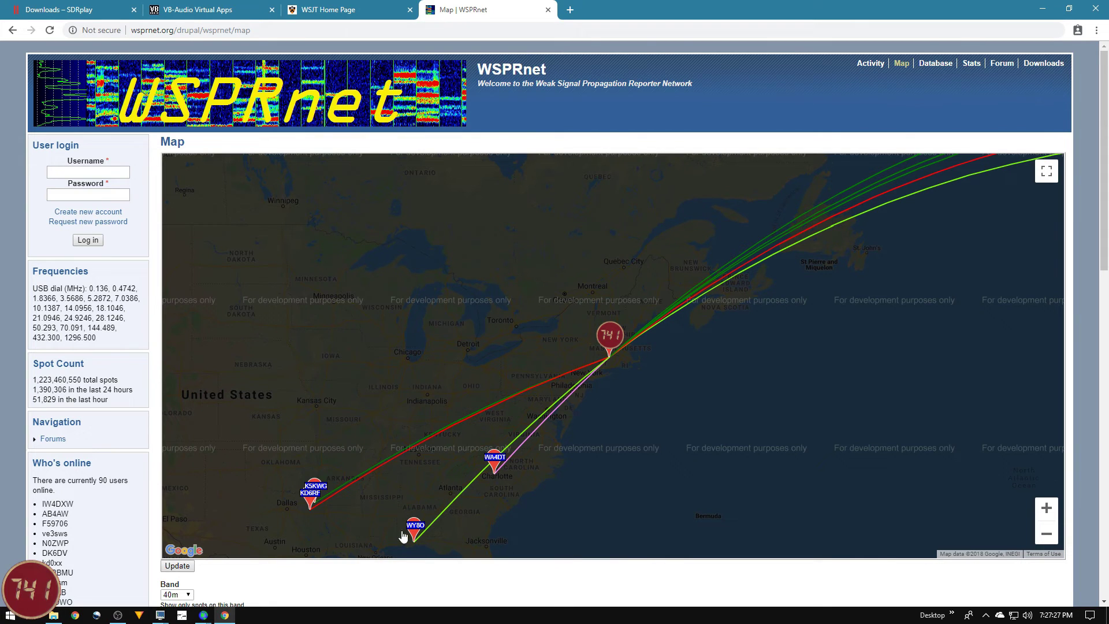
pyautogui.click(313, 500)
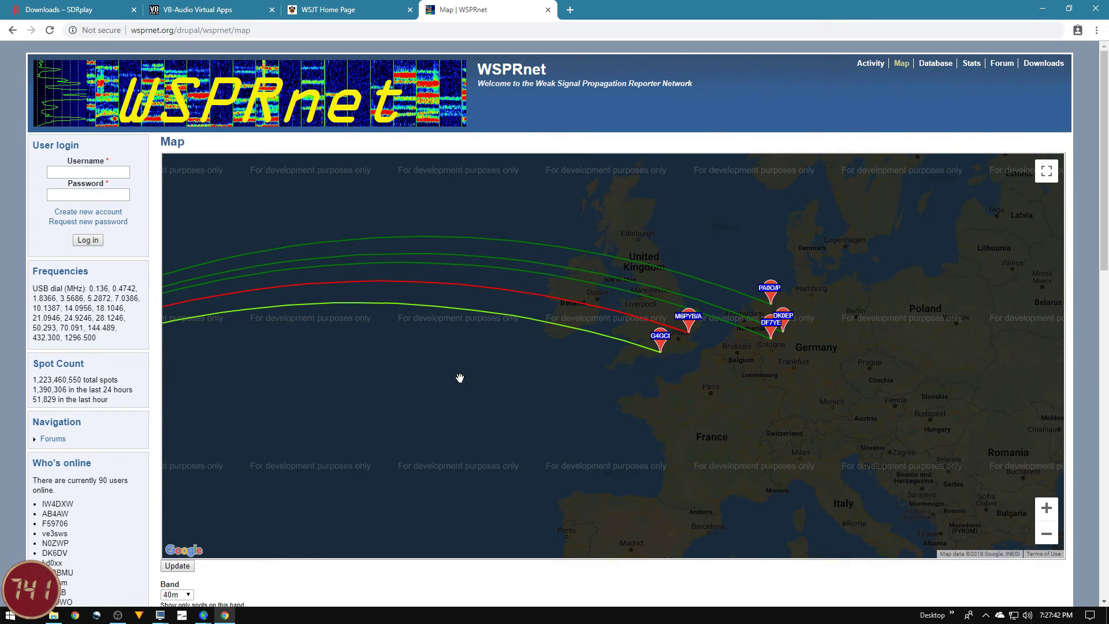
# Examine the European stations on the map in the United Kingdom, the Netherlands and Germany
pyautogui.click(669, 358)
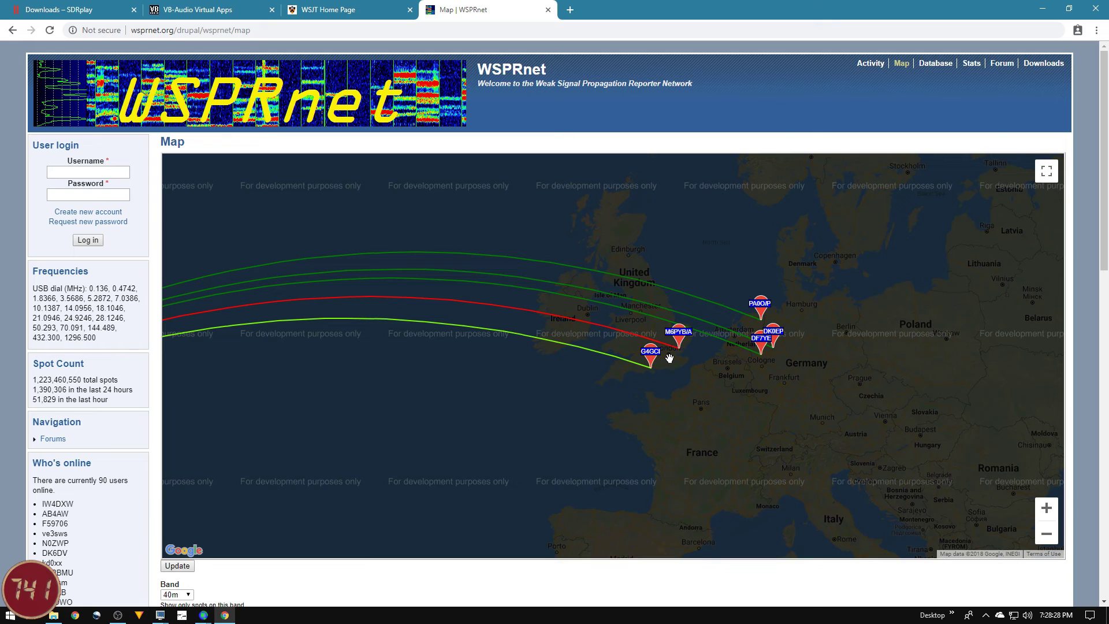
pyautogui.click(772, 354)
pyautogui.click(761, 311)
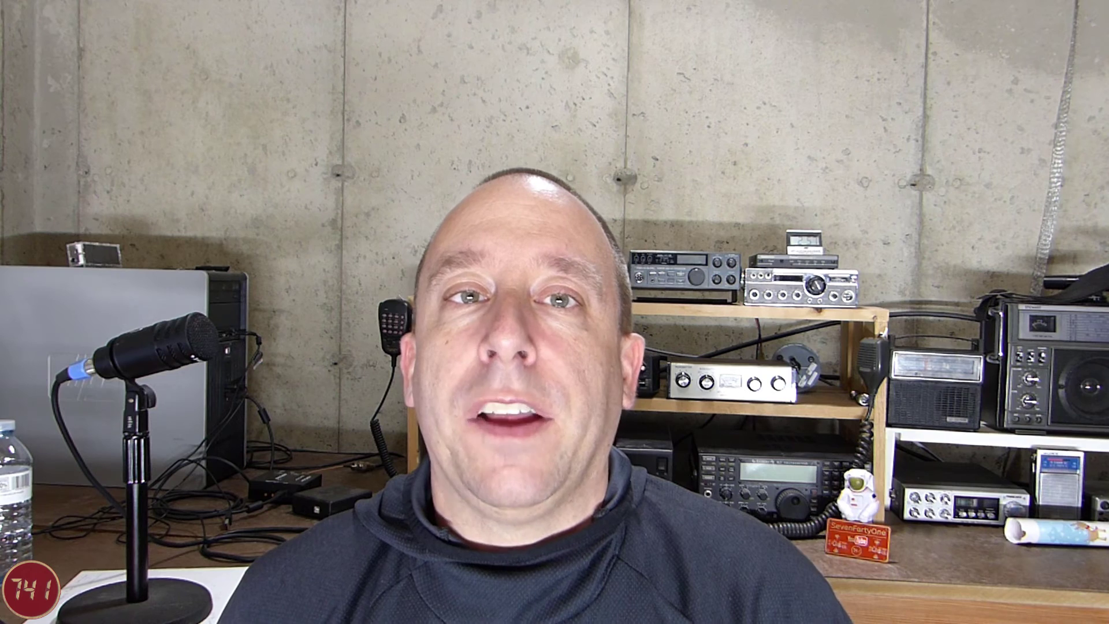